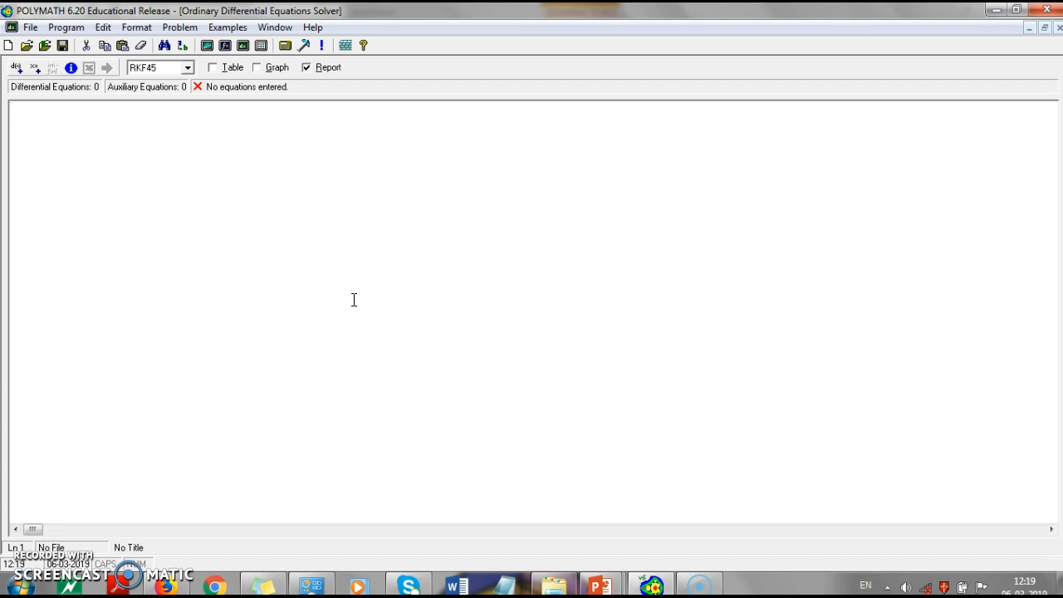
Review the A to B and A to B to C reaction schemes on PowerPoint slide 2 and return to POLYMATH.
left_click(610, 586)
left_click(645, 503)
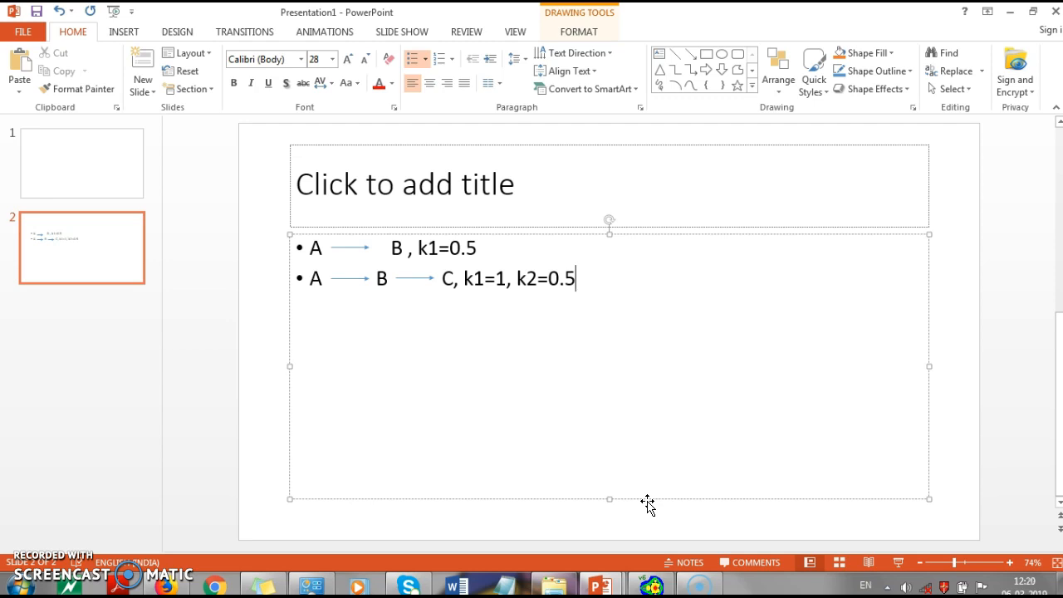
key("alt+Tab")
Add the differential equation d(Ca)/d(t) = -k1*Ca with an initial Ca value of 10.
left_click(176, 141)
left_click(18, 68)
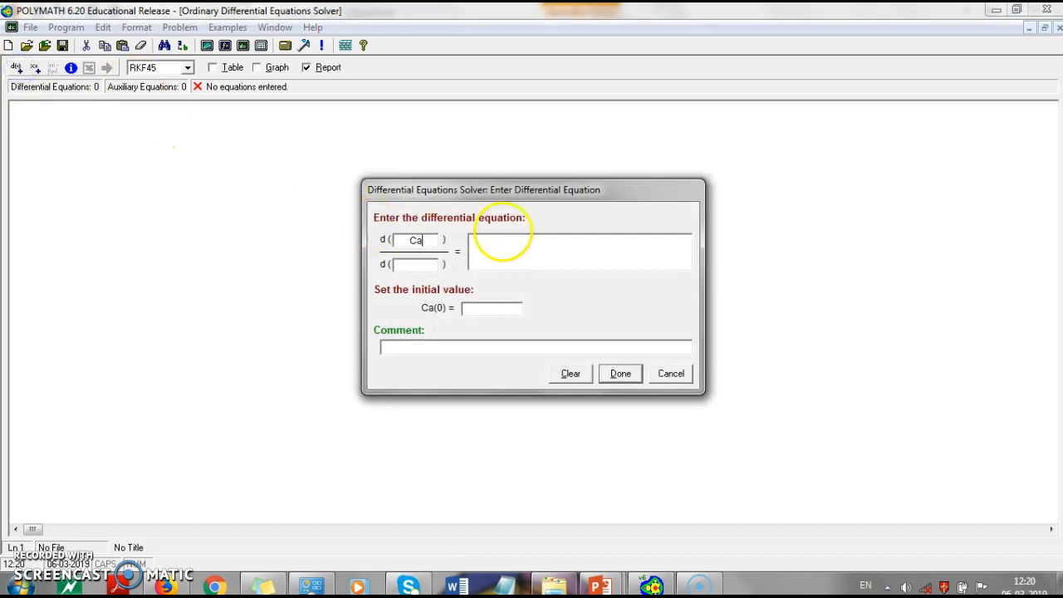
left_click(423, 264)
type("t")
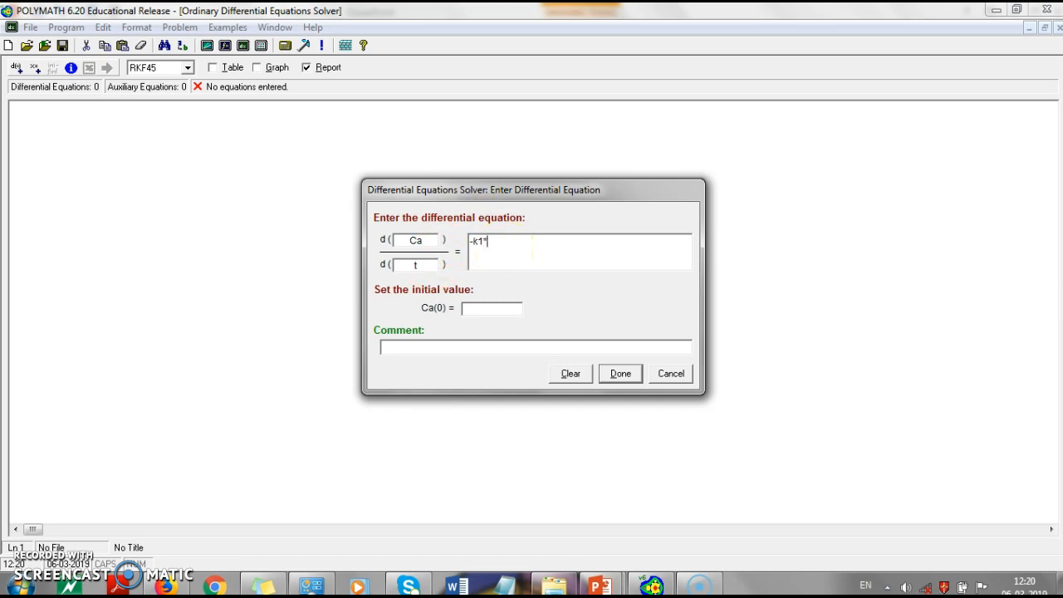
left_click(495, 312)
type("10")
left_click(621, 373)
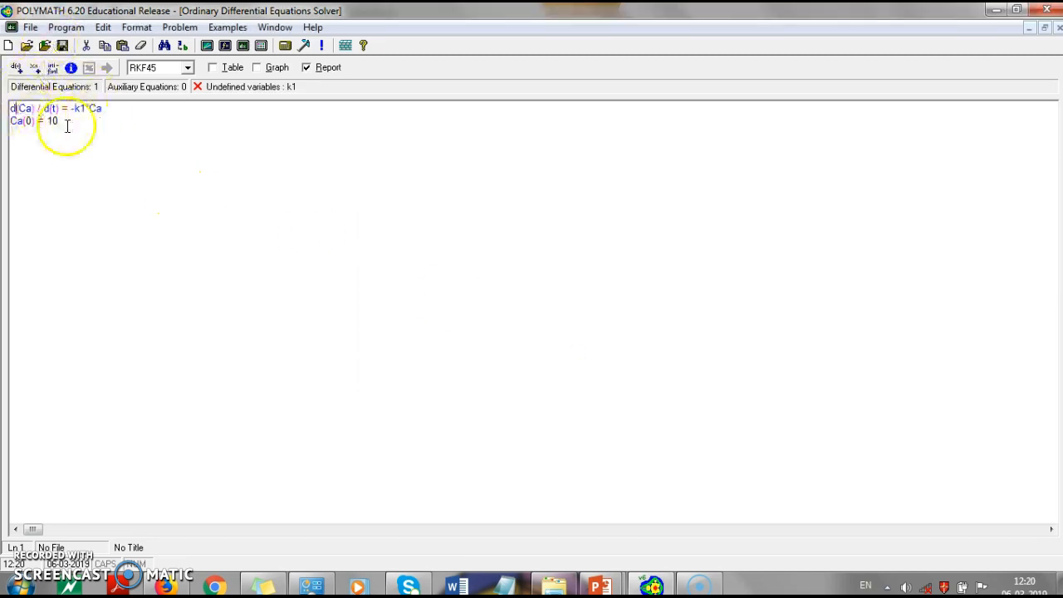
Add an explicit equation defining the rate constant k1 as 1.
left_click(34, 68)
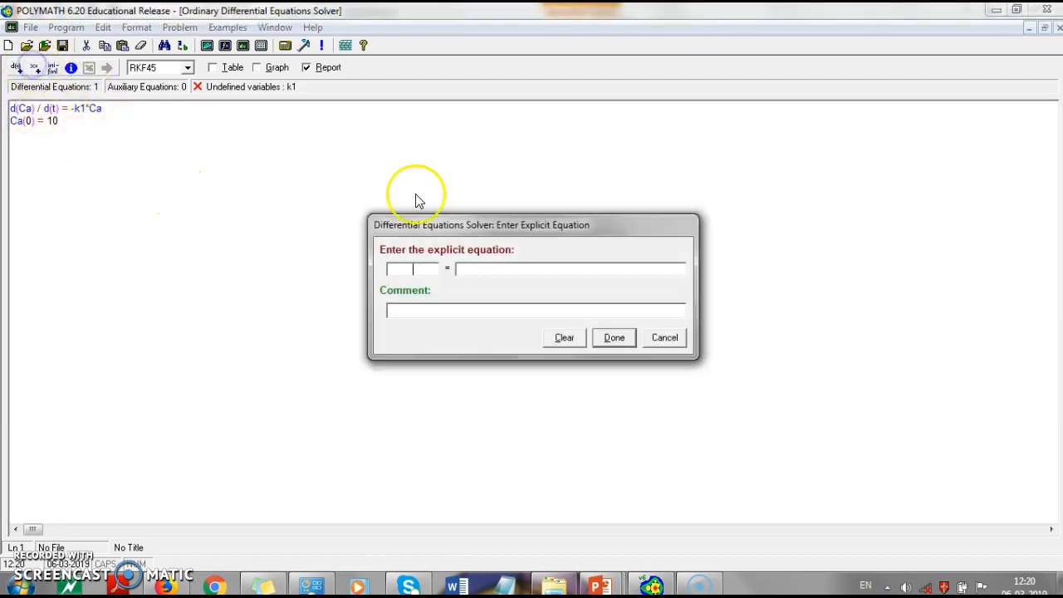
left_click(484, 268)
type("1")
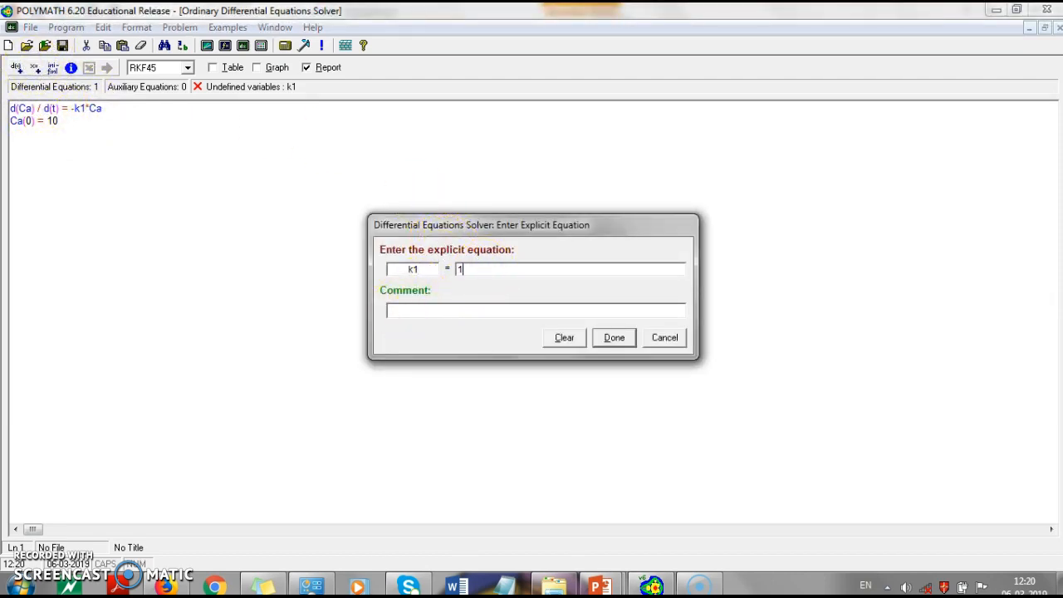
left_click(612, 340)
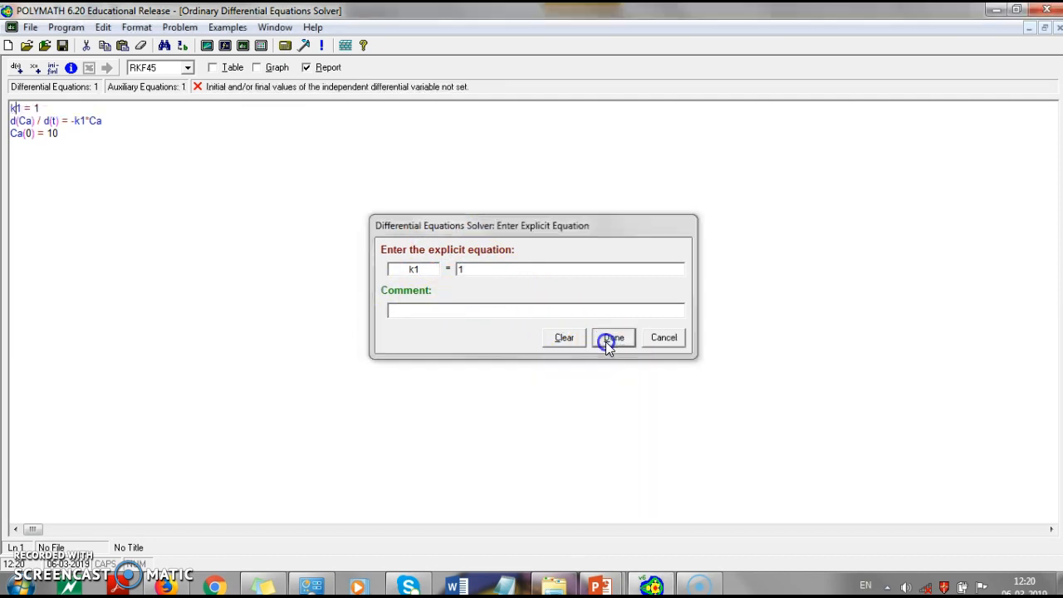
Set the integration range of t with an initial value of 0 and a final value of 5.
left_click(51, 71)
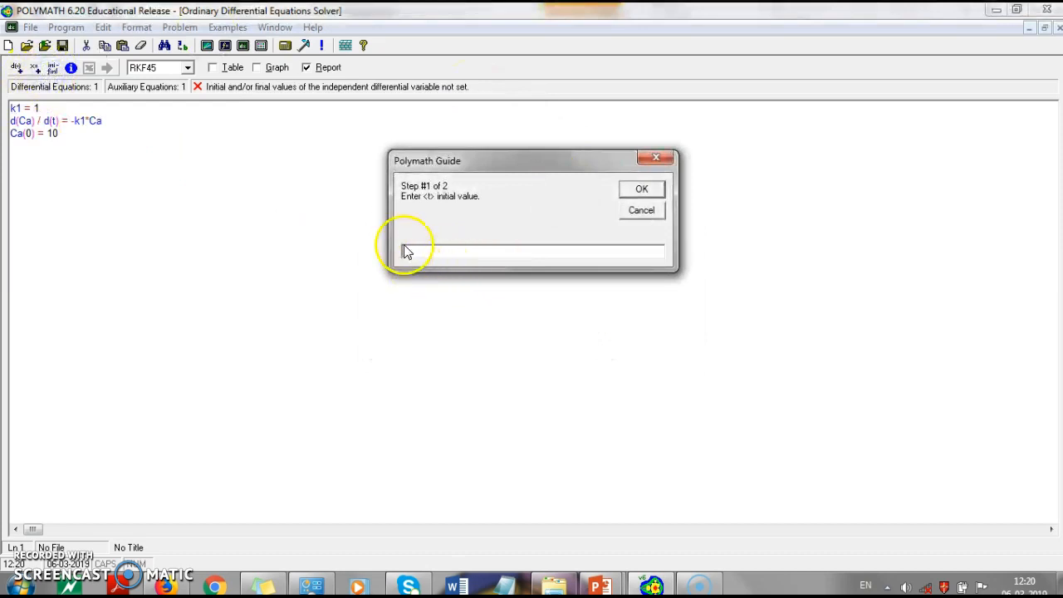
type("0")
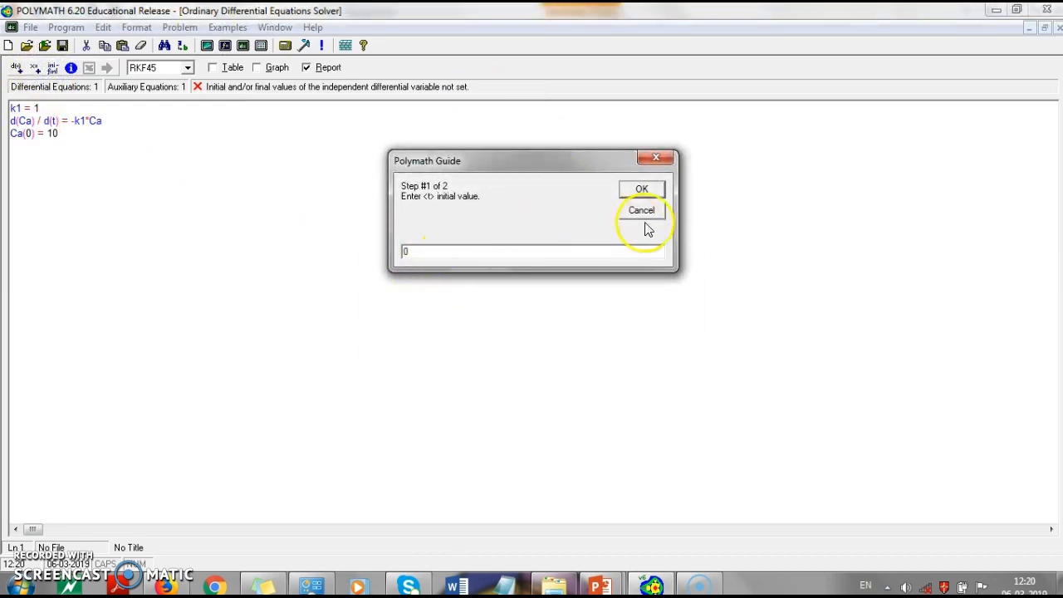
left_click(636, 189)
type("5")
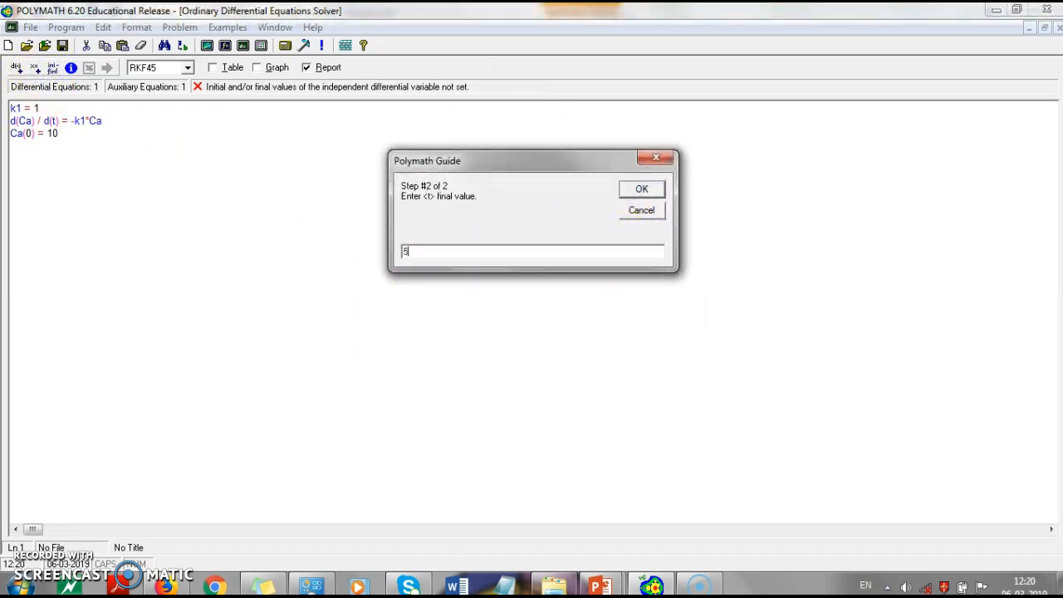
left_click(644, 187)
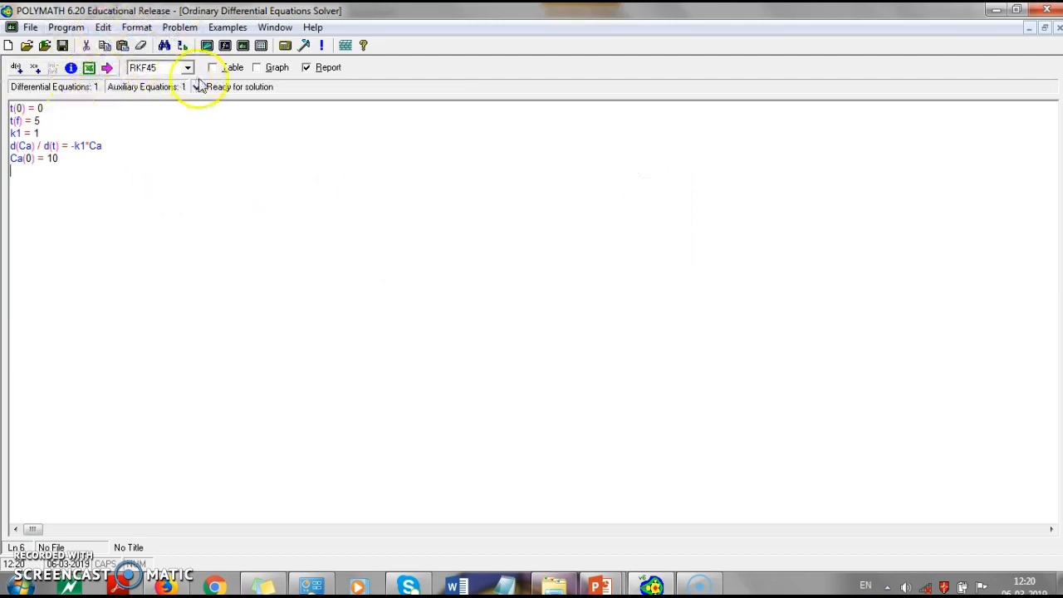
Solve the model with graph output enabled and view the Ca versus t graph at full size.
left_click(258, 70)
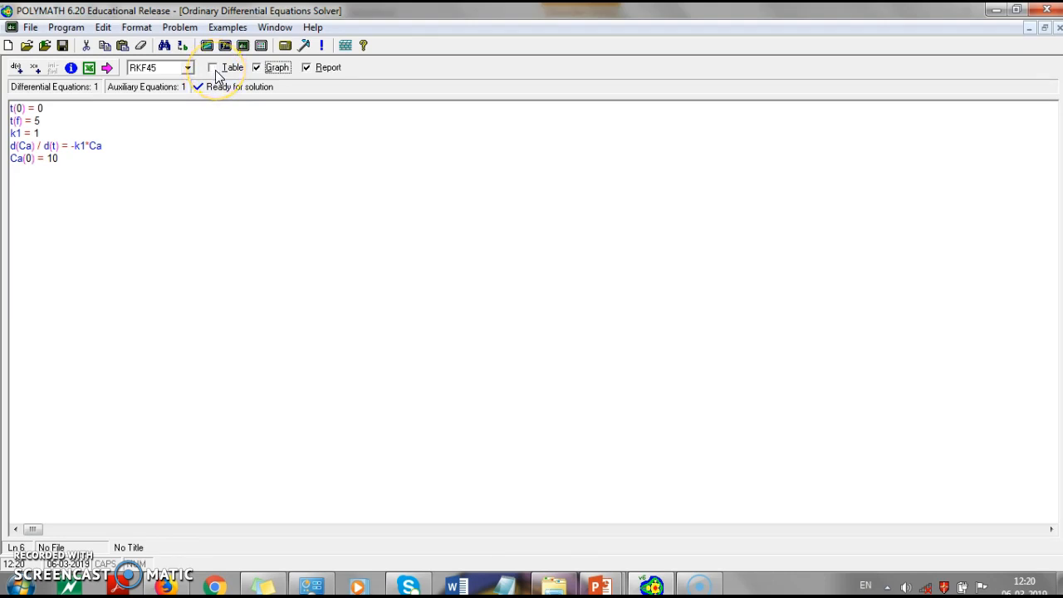
left_click(109, 71)
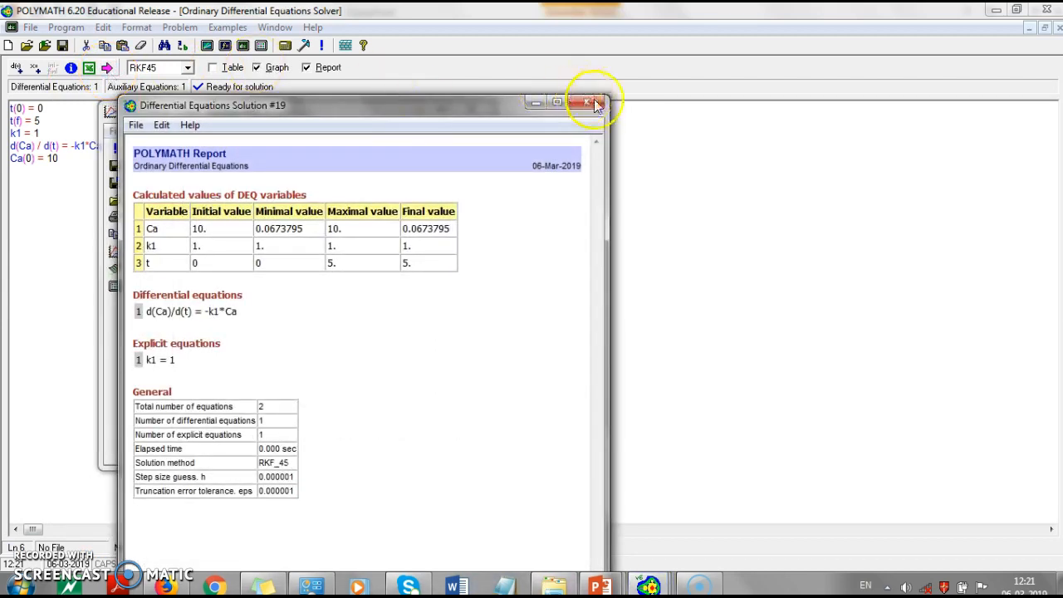
left_click(539, 106)
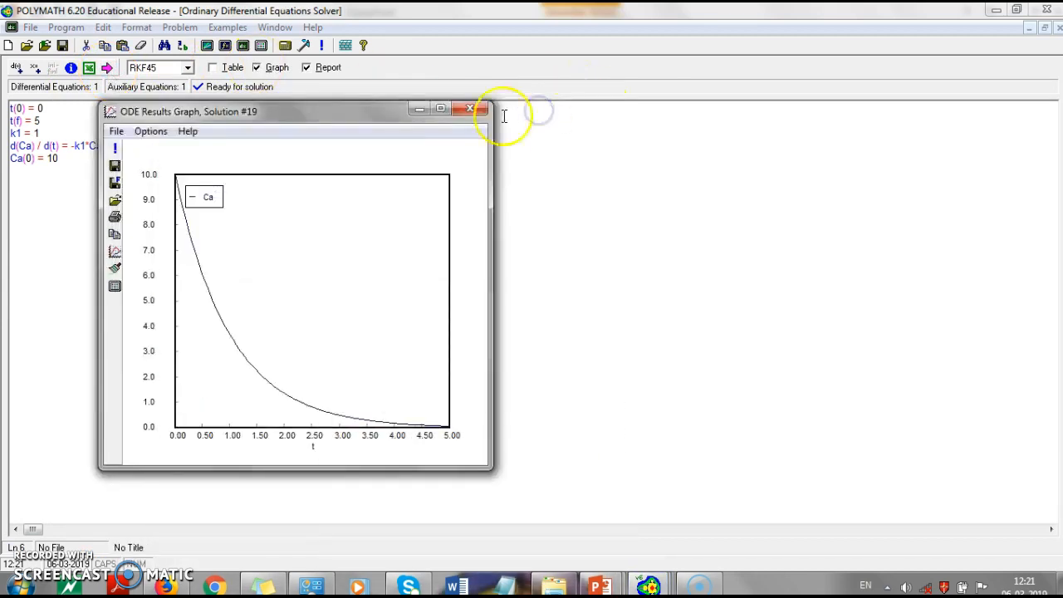
left_click(442, 113)
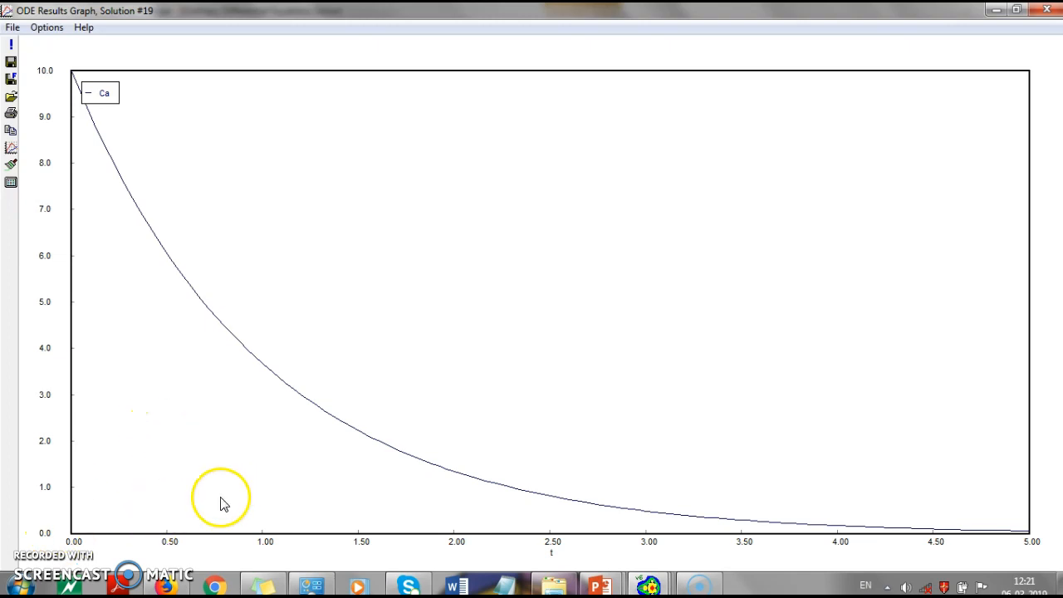
left_click(1046, 10)
Change the final time t(f) to 10, solve again, and view the resulting graph at full size.
left_click(51, 119)
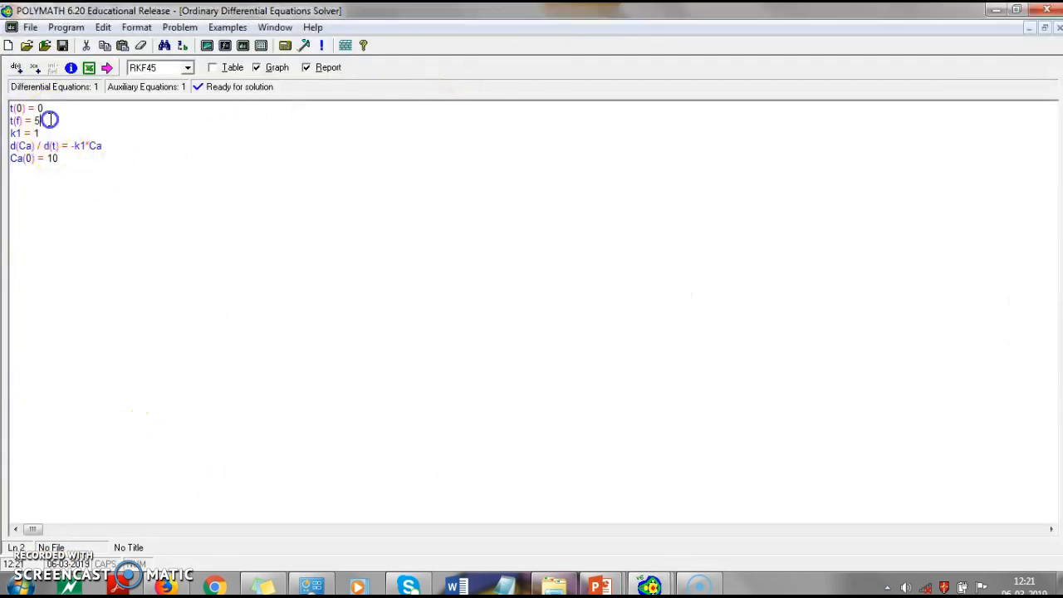
type("10")
left_click(105, 69)
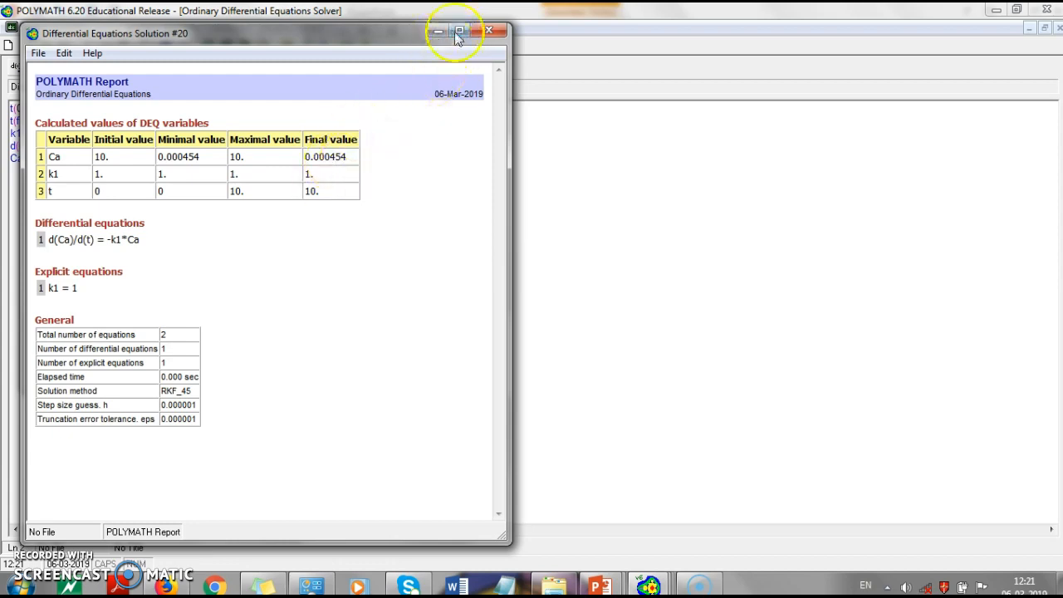
left_click(437, 31)
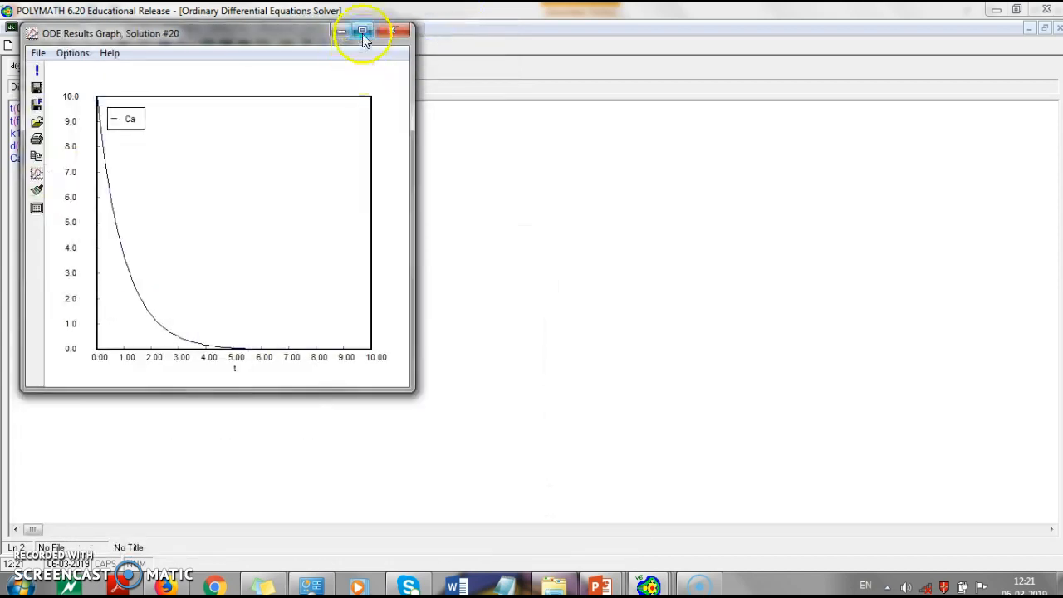
left_click(362, 33)
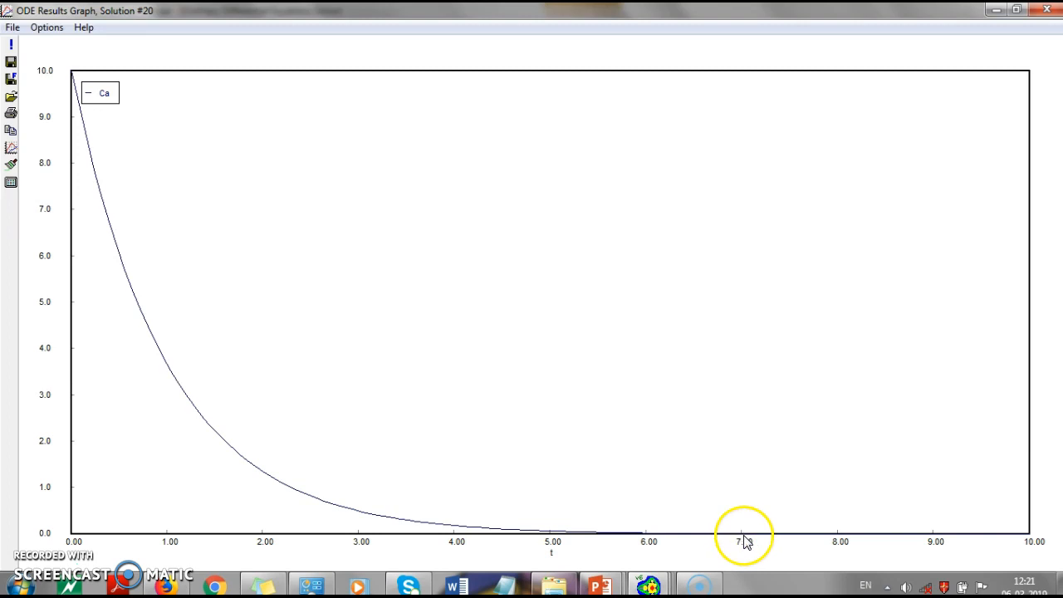
left_click(1046, 10)
Set k1 to 1.5 in its explicit equation and solve the model again.
left_click(60, 132)
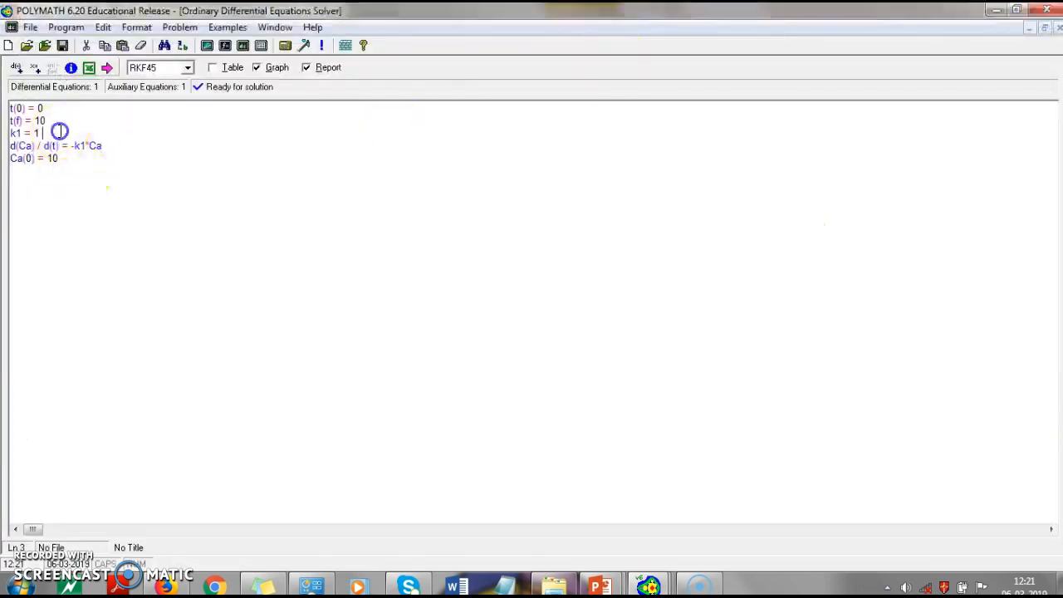
type(".5")
left_click(106, 67)
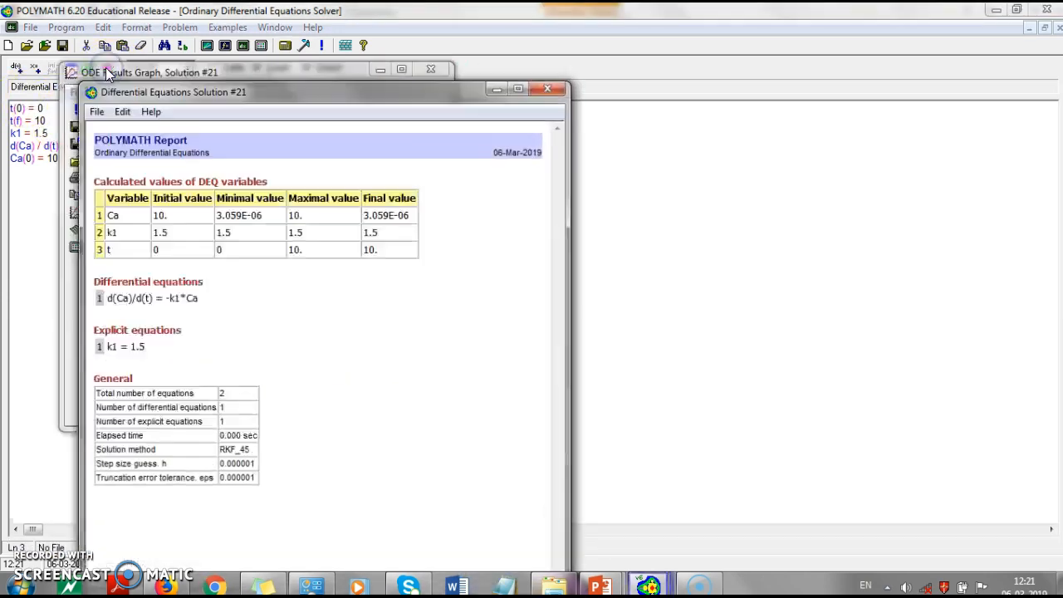
Bring up the Ca graph for k1 = 1.5, examine it at full size, and close it.
left_click(487, 78)
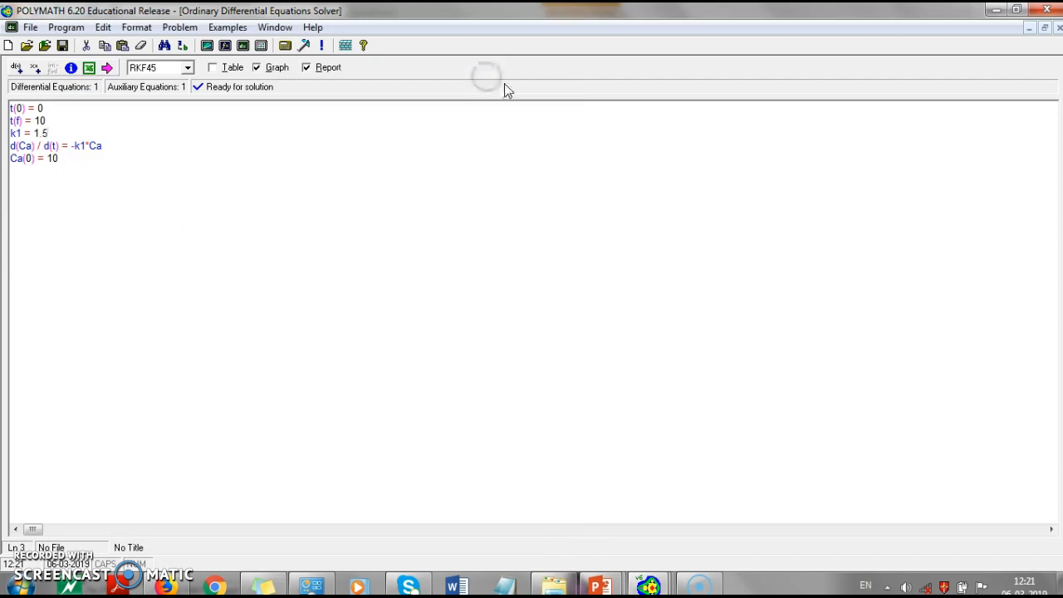
mouse_move(656, 581)
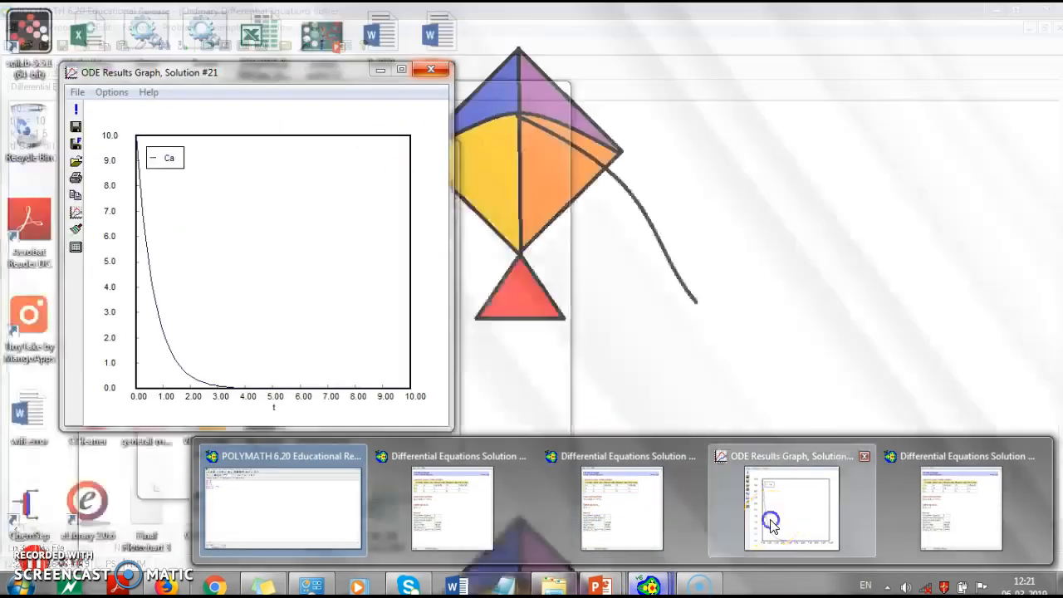
left_click(773, 519)
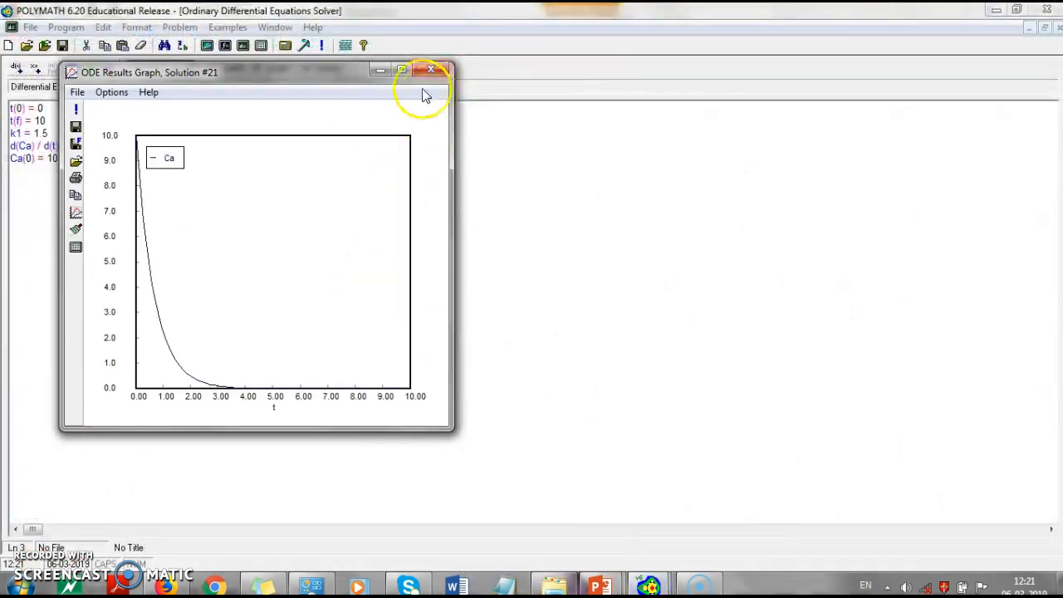
left_click(402, 70)
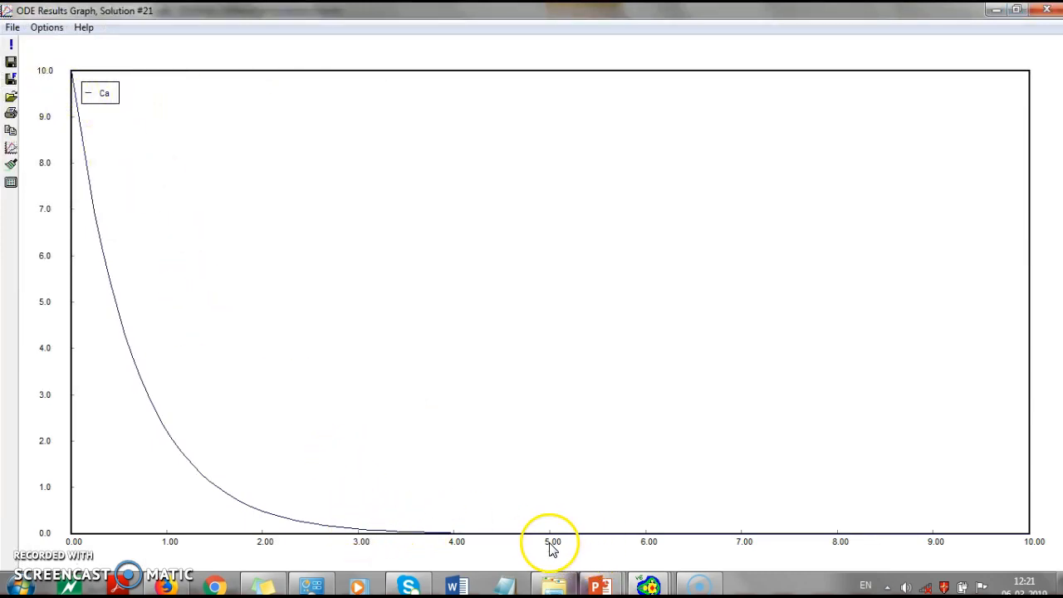
left_click(1045, 9)
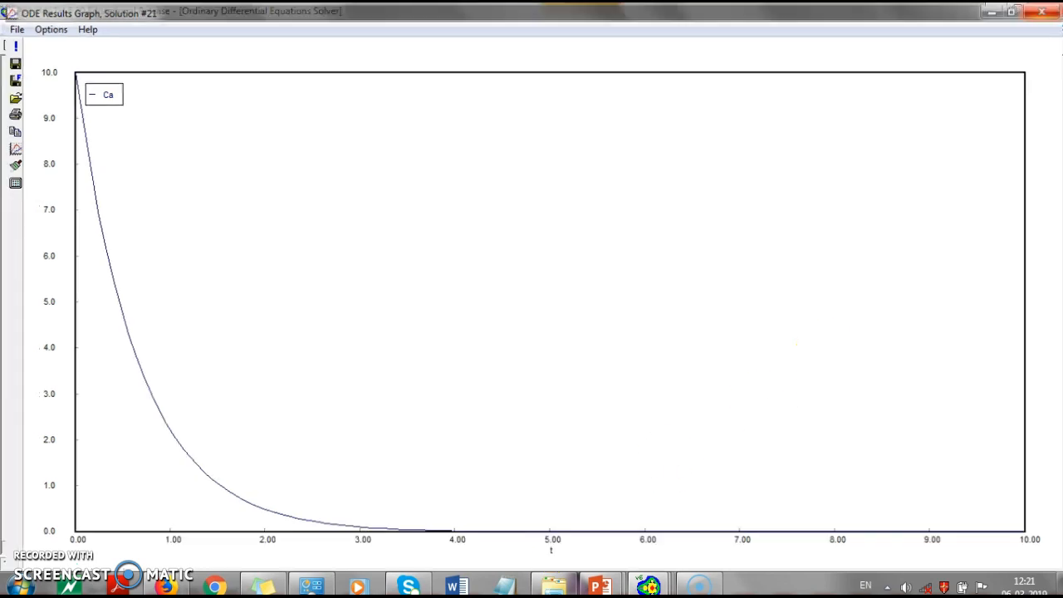
Close two of the leftover solution reports and return to the equation editor.
mouse_move(649, 586)
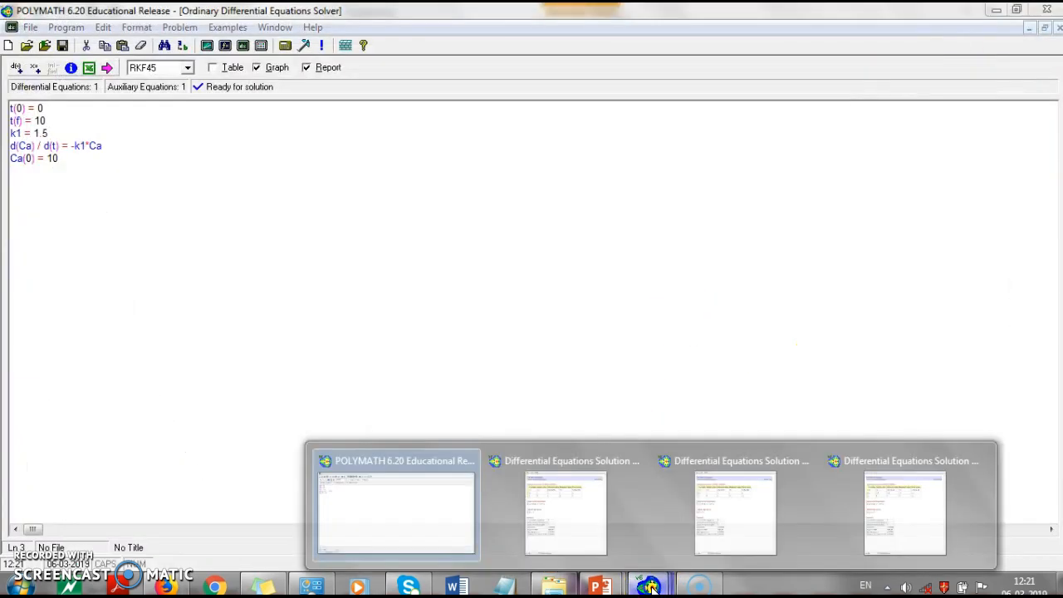
left_click(805, 457)
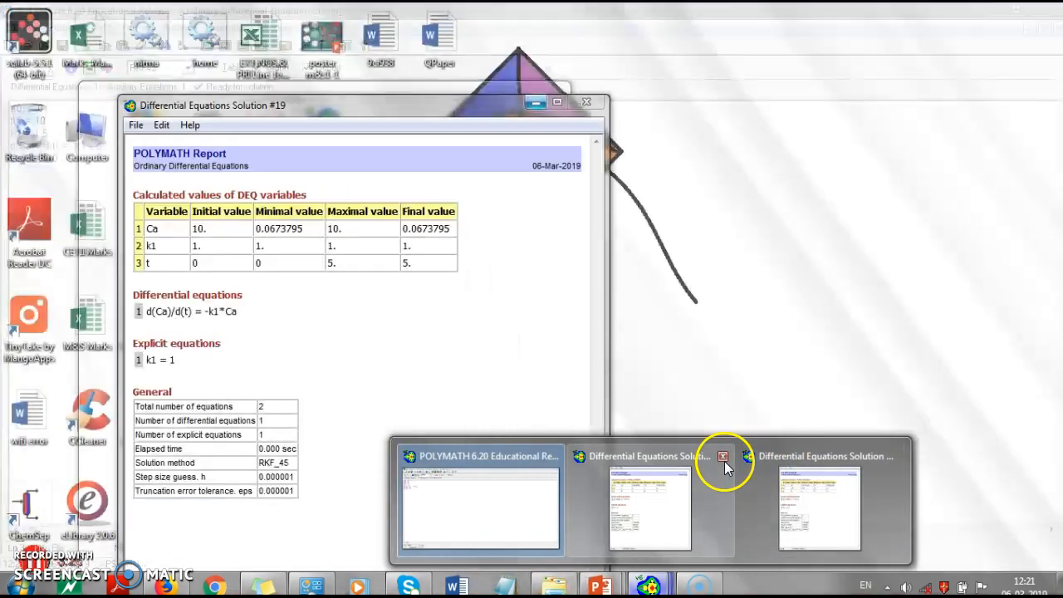
left_click(723, 460)
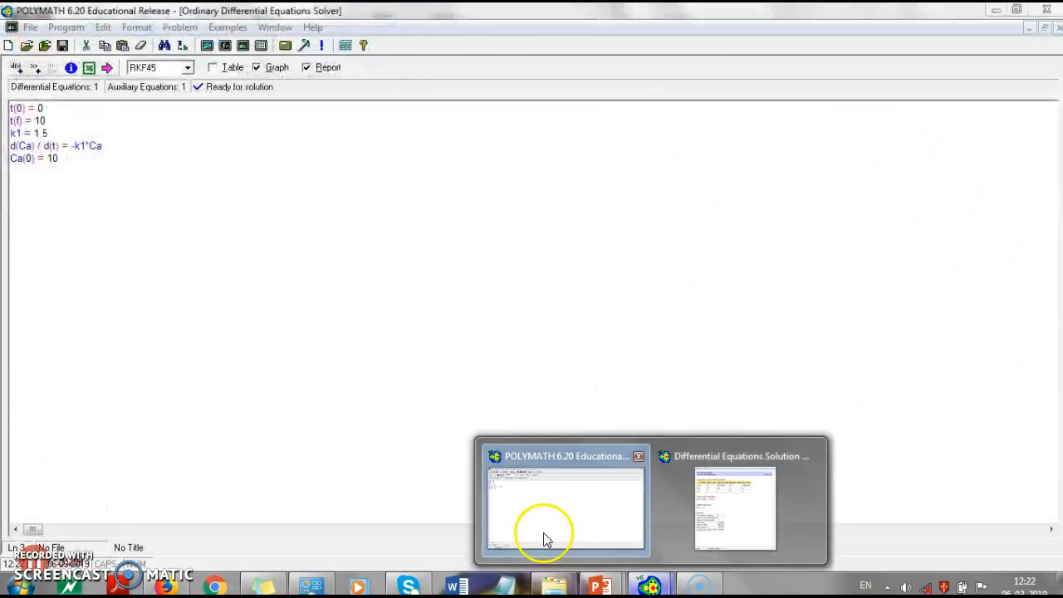
left_click(542, 535)
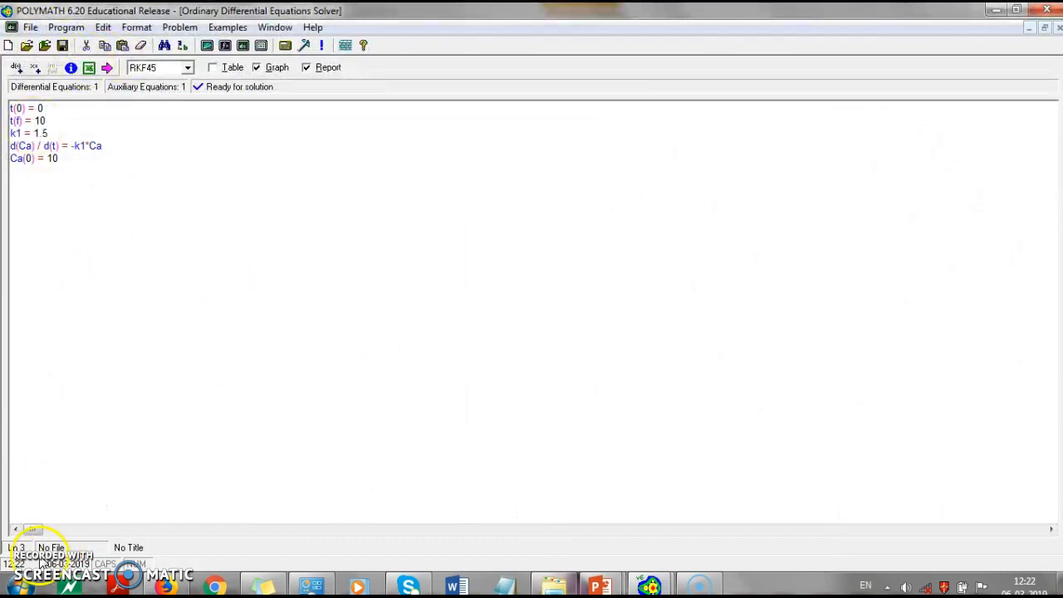
Re-solve the model with k1 = 1.5, look over its report and graph, and close both.
left_click(108, 70)
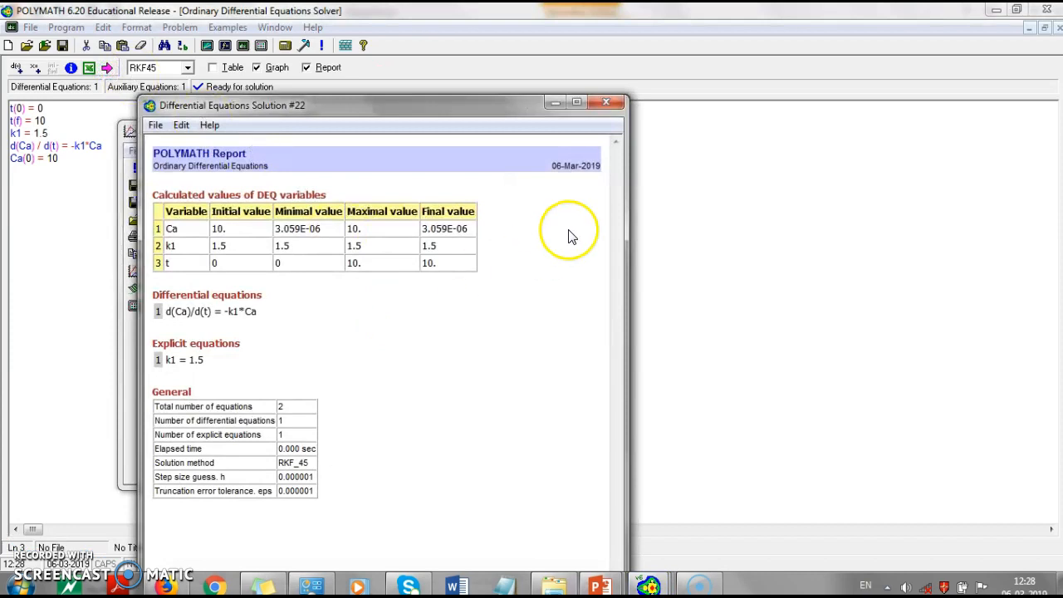
left_click(601, 102)
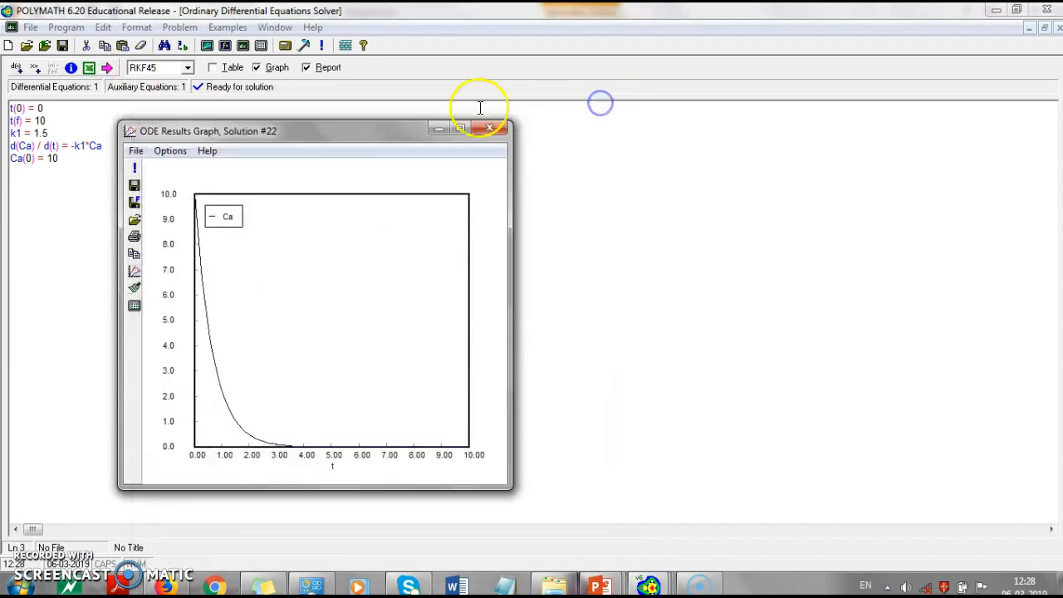
left_click(490, 129)
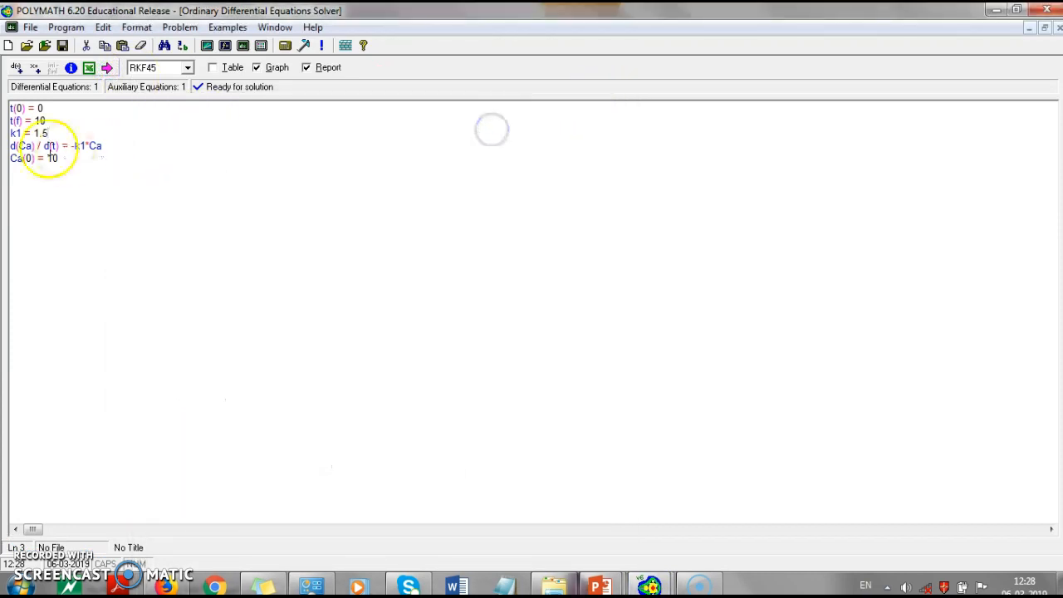
Set the rate constant k1 to 2.5 in its explicit equation.
left_click(47, 133)
key("BackSpace")
key("BackSpace")
key("BackSpace")
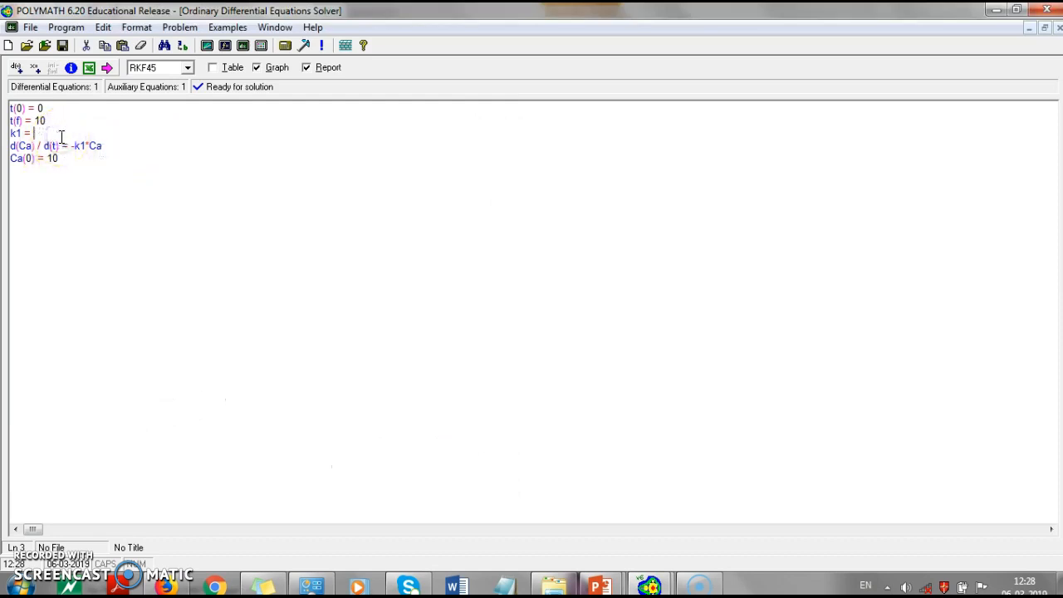
type("2.5")
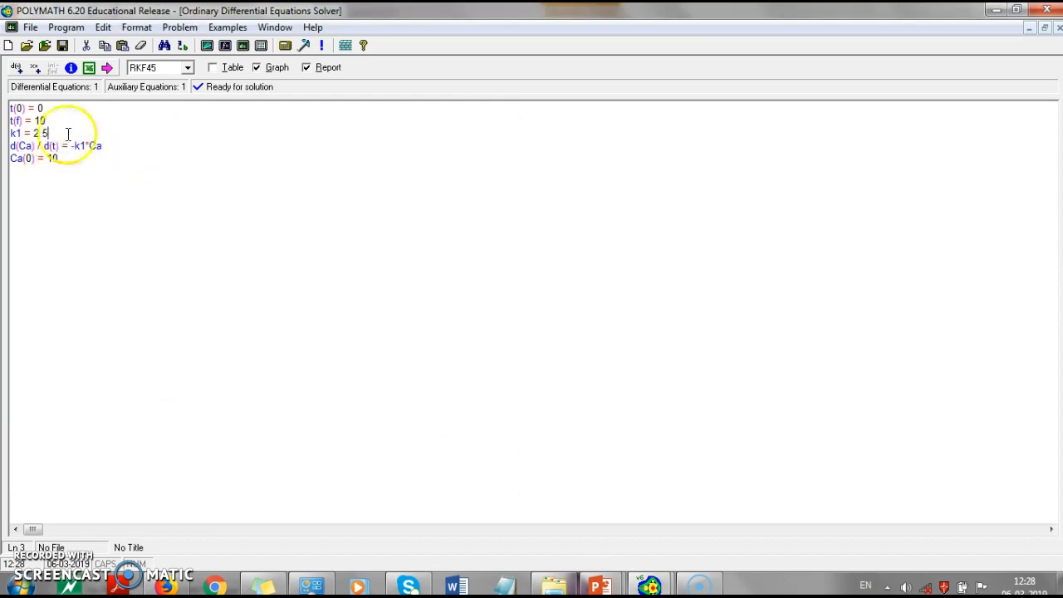
Solve the model with k1 = 2.5, look over its report and Ca graph, and close both.
left_click(107, 67)
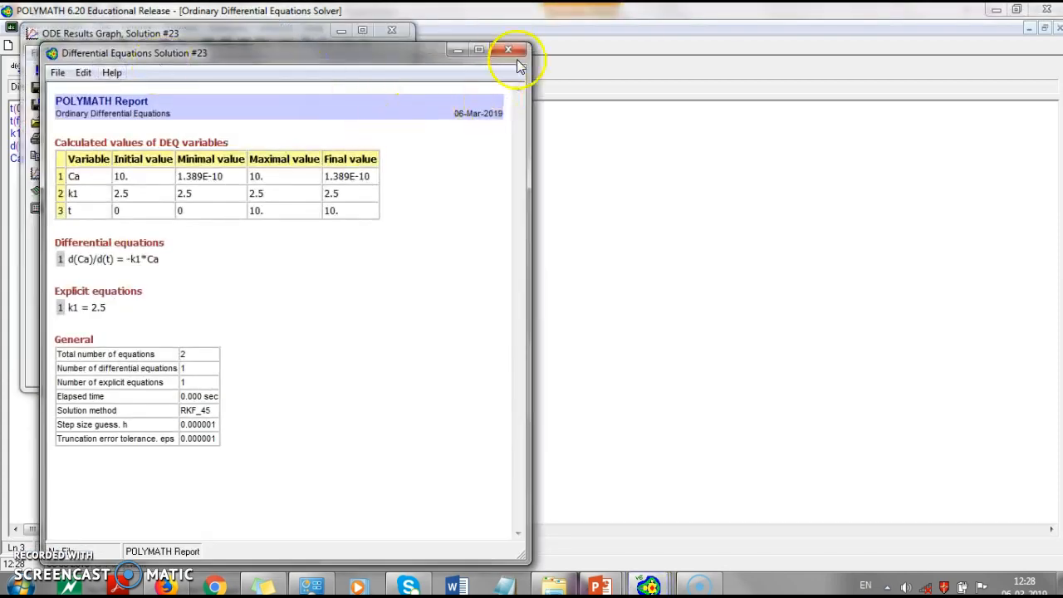
left_click(509, 57)
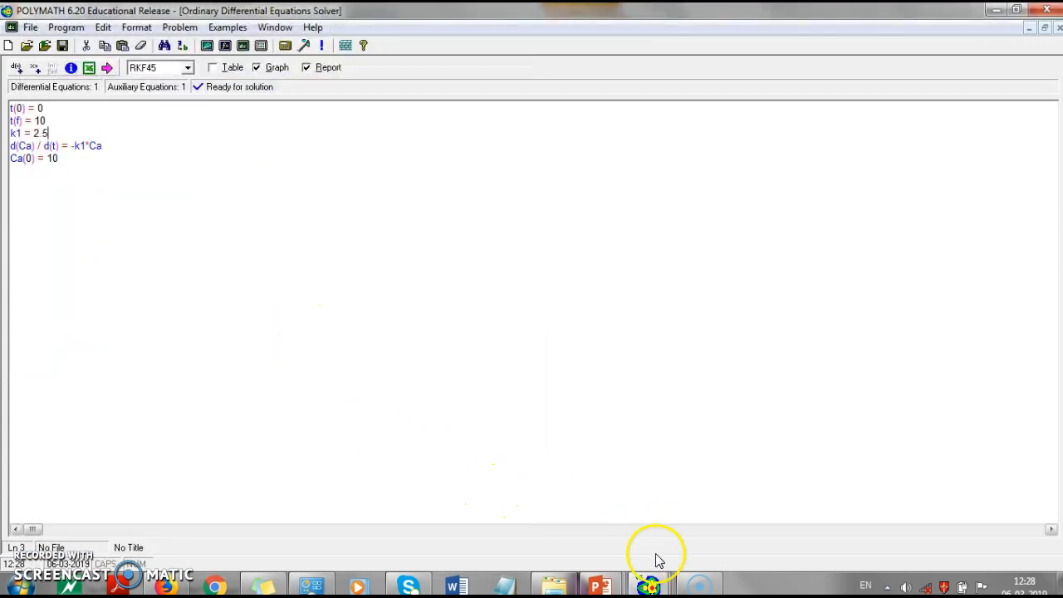
mouse_move(653, 581)
left_click(750, 510)
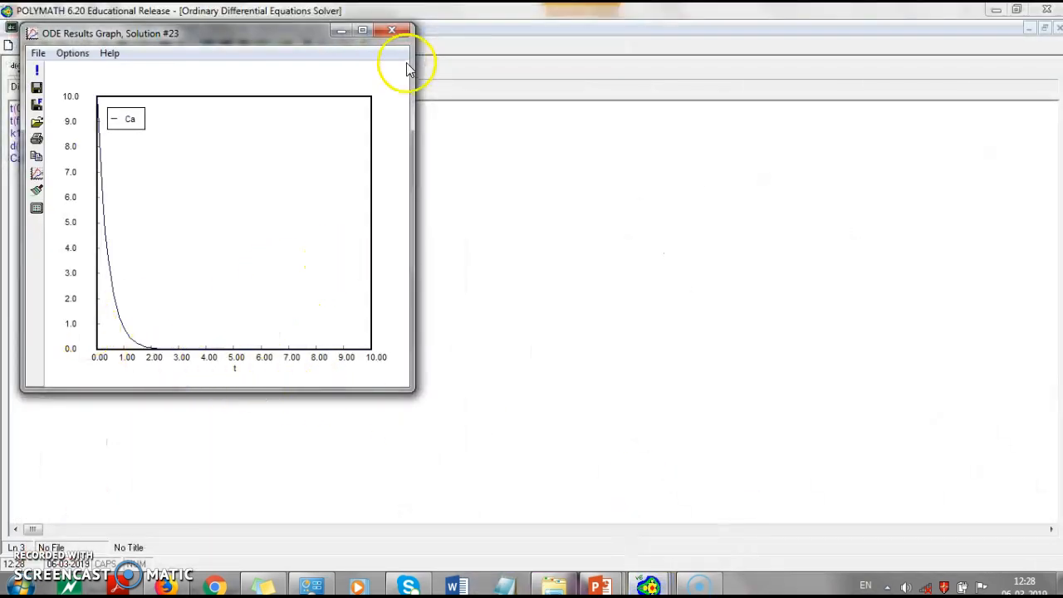
left_click(389, 33)
Delete all the equations of the A to B model from the equation editor.
left_click(108, 169)
key("shift+Up")
key("shift+Up")
key("shift+Up")
key("shift+Up")
key("shift+Up")
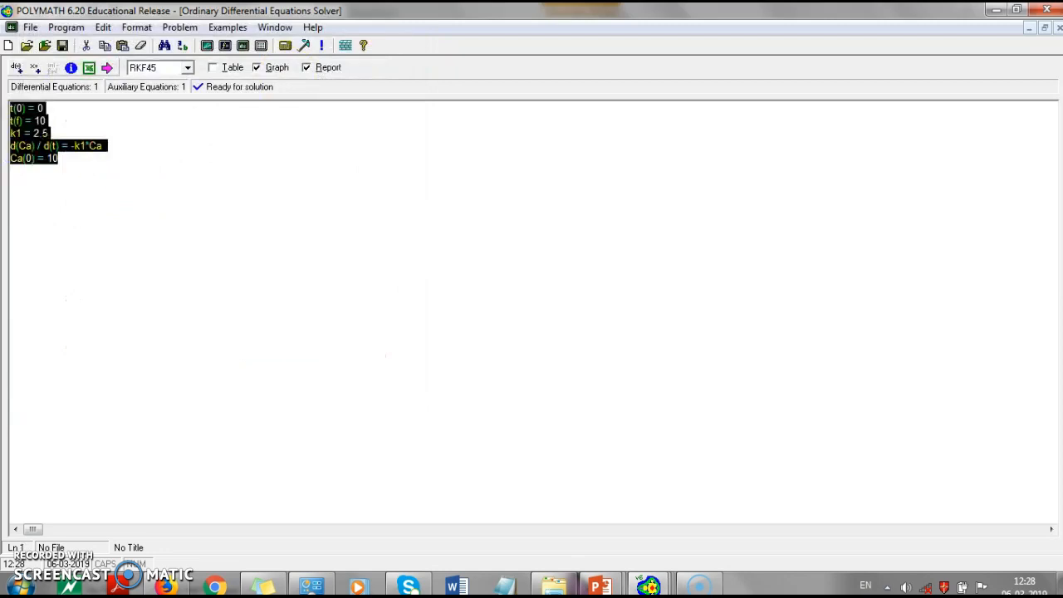
key("Delete")
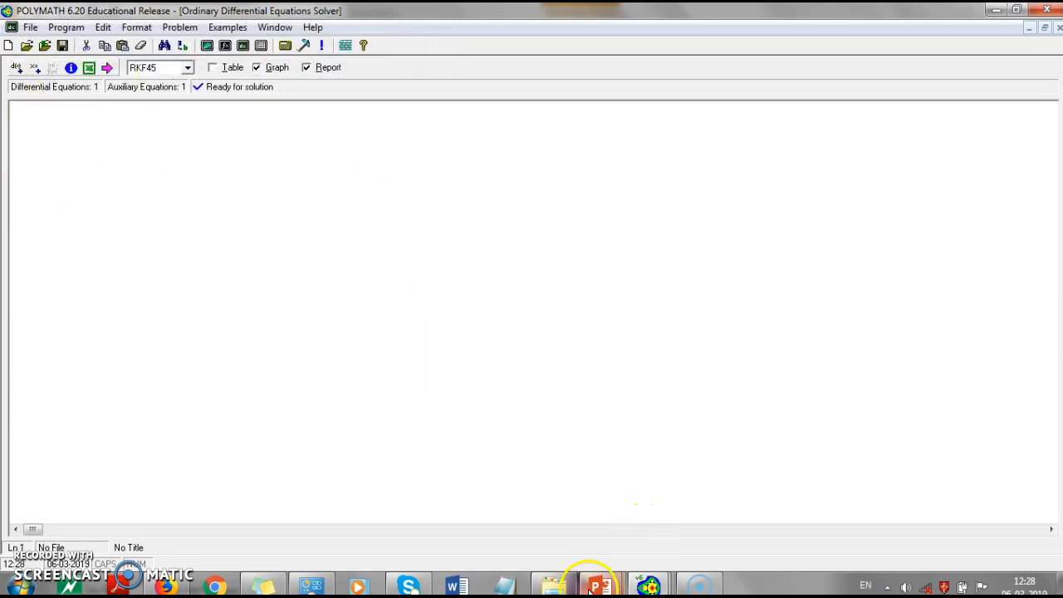
Switch to PowerPoint to review the A to B to C reaction and its rate constants, and return to POLYMATH.
mouse_move(591, 586)
mouse_move(651, 497)
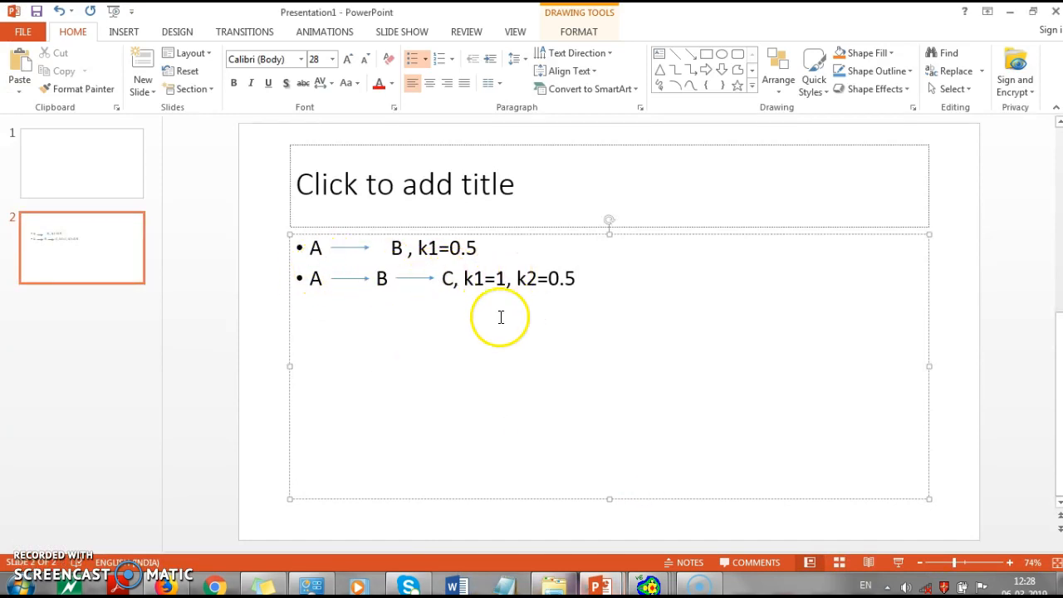
key("alt+Tab")
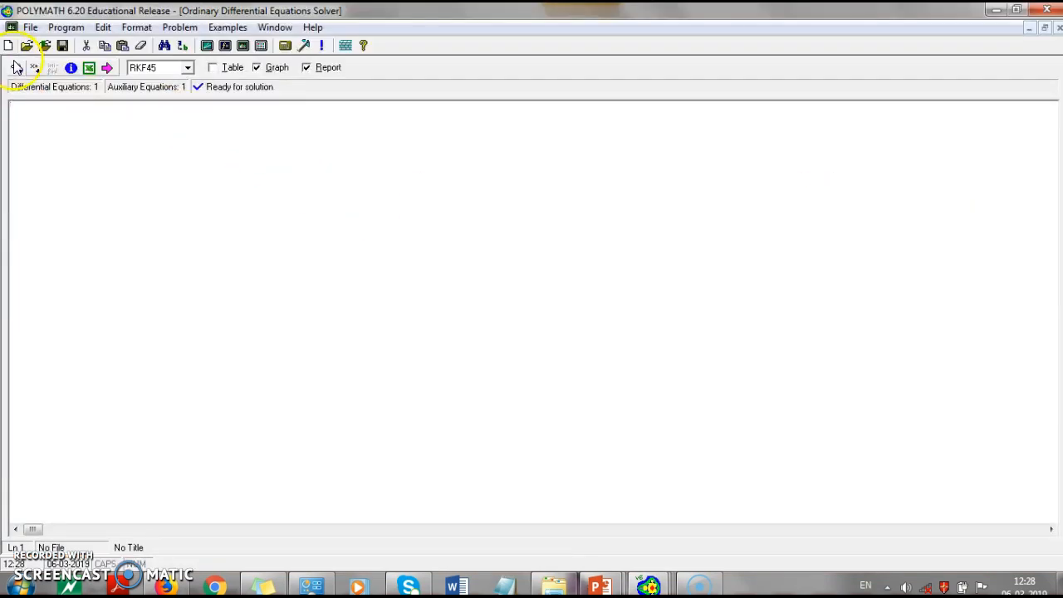
Add the differential equation d(Ca)/d(t) = -k1*Ca with initial value Ca(0) = 10.
left_click(14, 66)
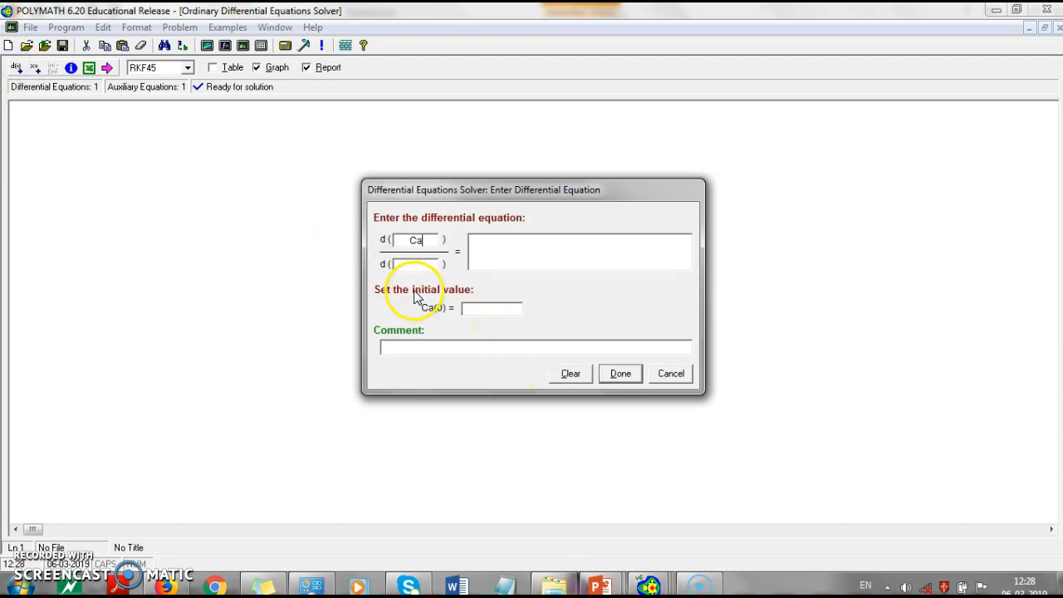
left_click(491, 259)
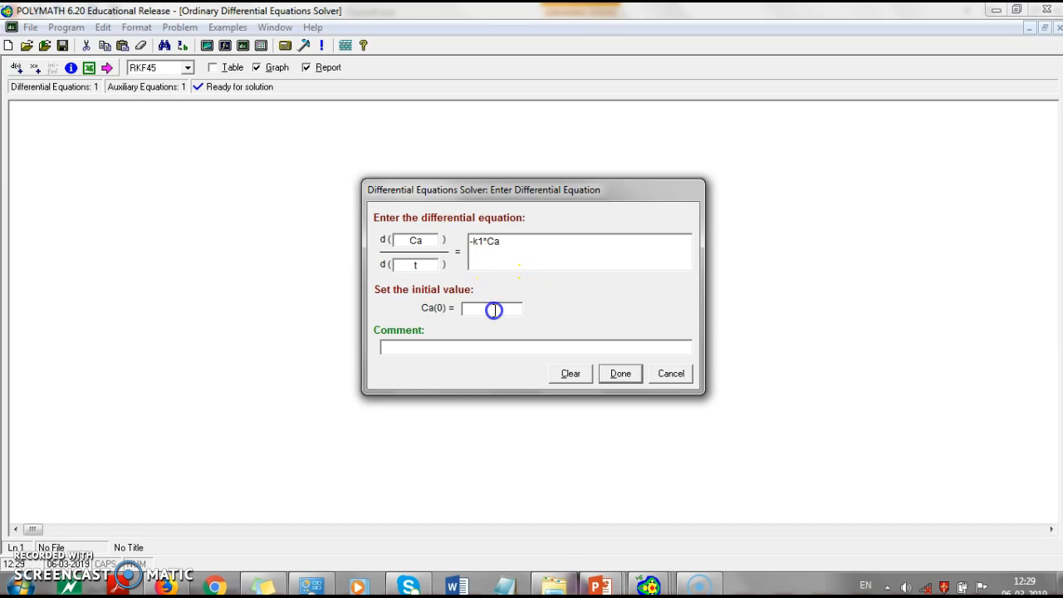
left_click(619, 373)
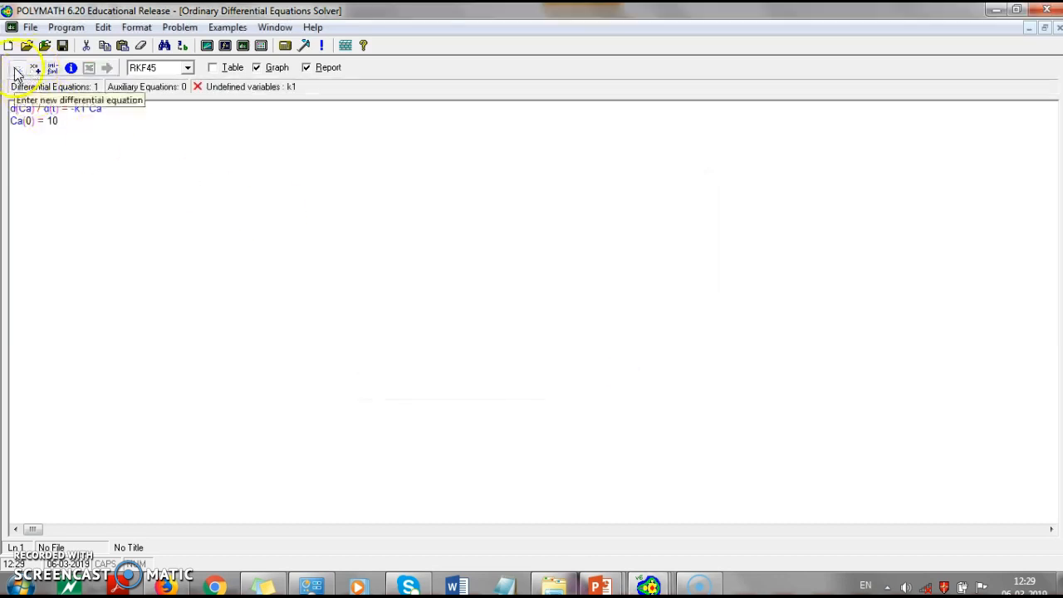
Add the differential equation d(Cb)/d(t) = k1*Ca-k2*Cb with initial value Cb(0) = 0.
left_click(16, 68)
type("Cb")
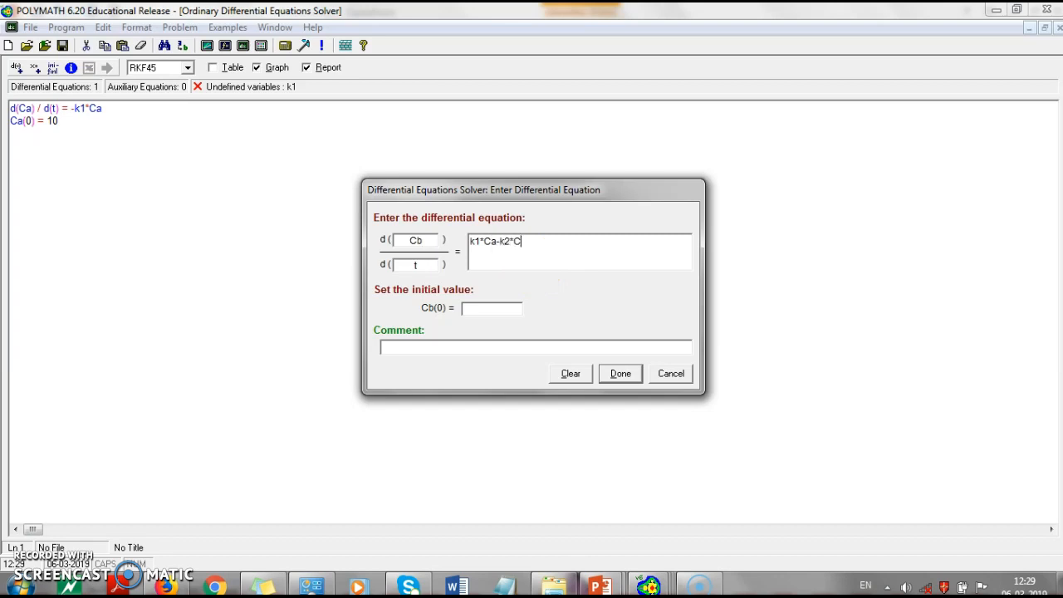
left_click(495, 308)
left_click(616, 373)
Add the differential equation d(Cc)/d(t) = k2*Cb with initial value Cc(0) = 0.
left_click(19, 70)
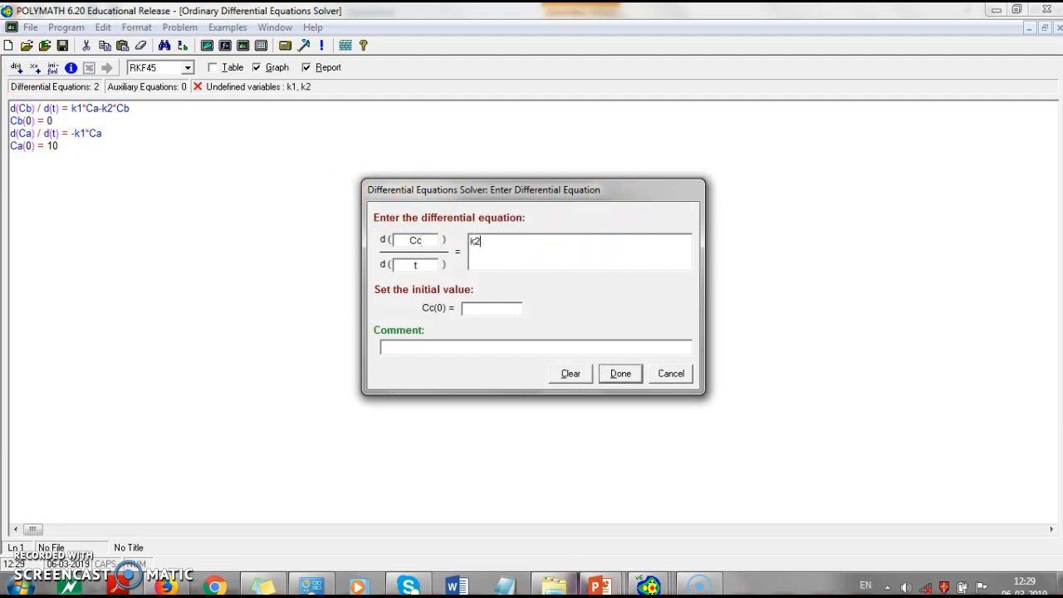
left_click(497, 310)
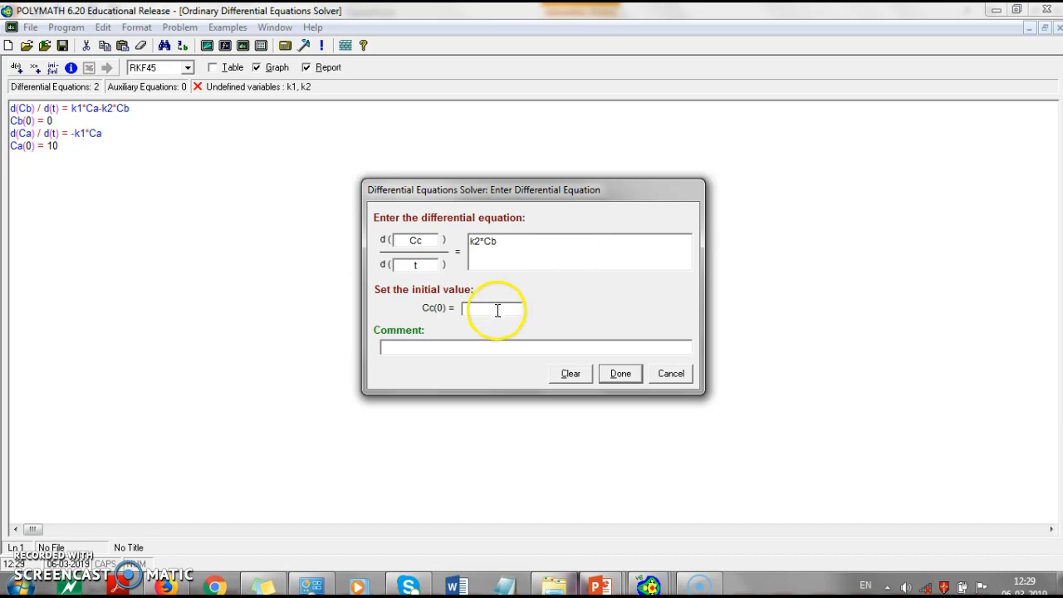
left_click(602, 377)
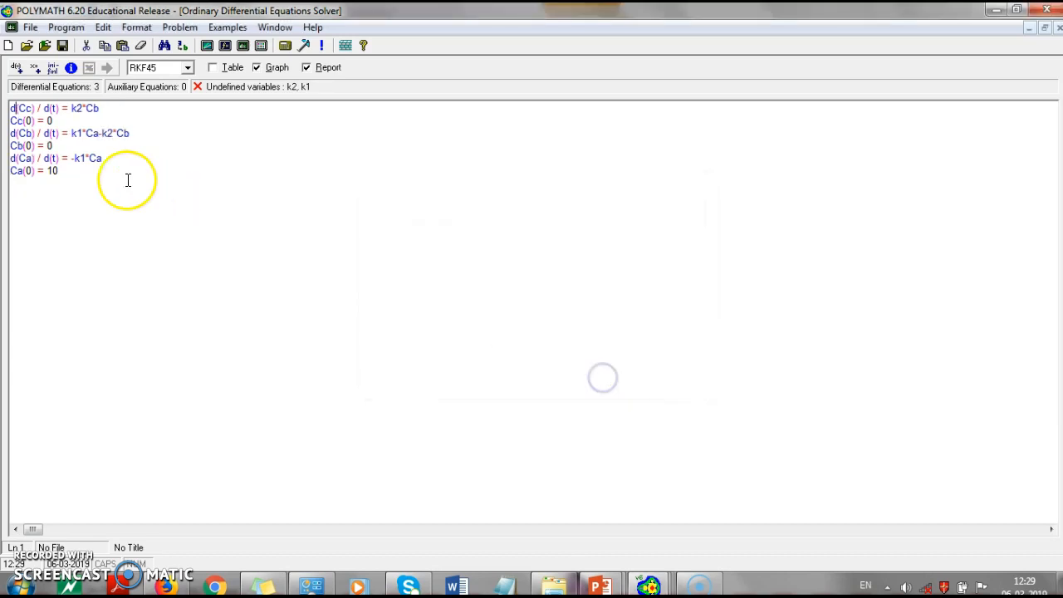
Add the rate constants as explicit equations k1 = 1 and k2 = 1.
left_click(37, 72)
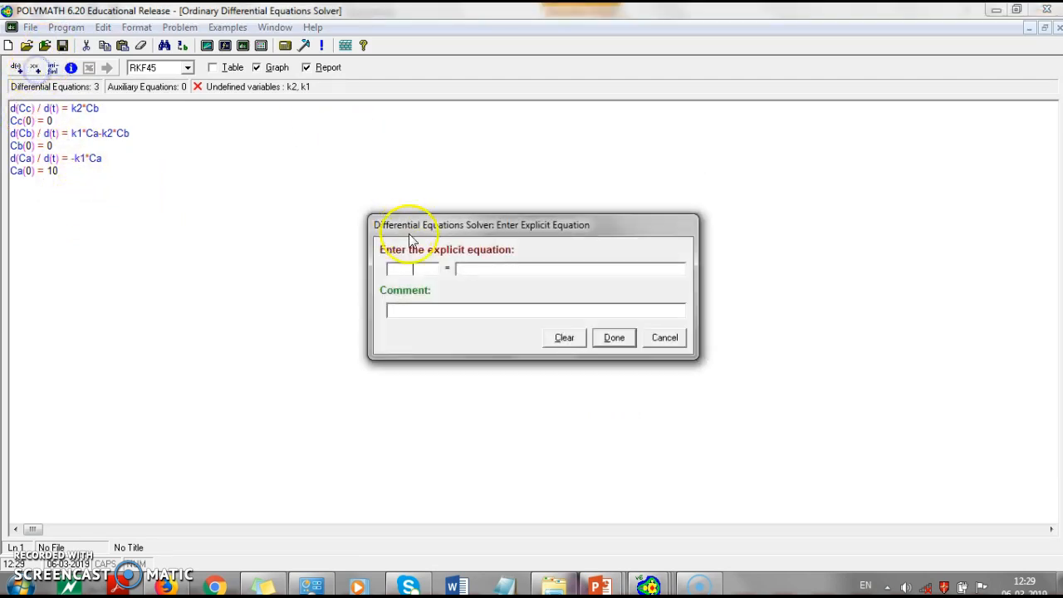
left_click(474, 267)
type("1")
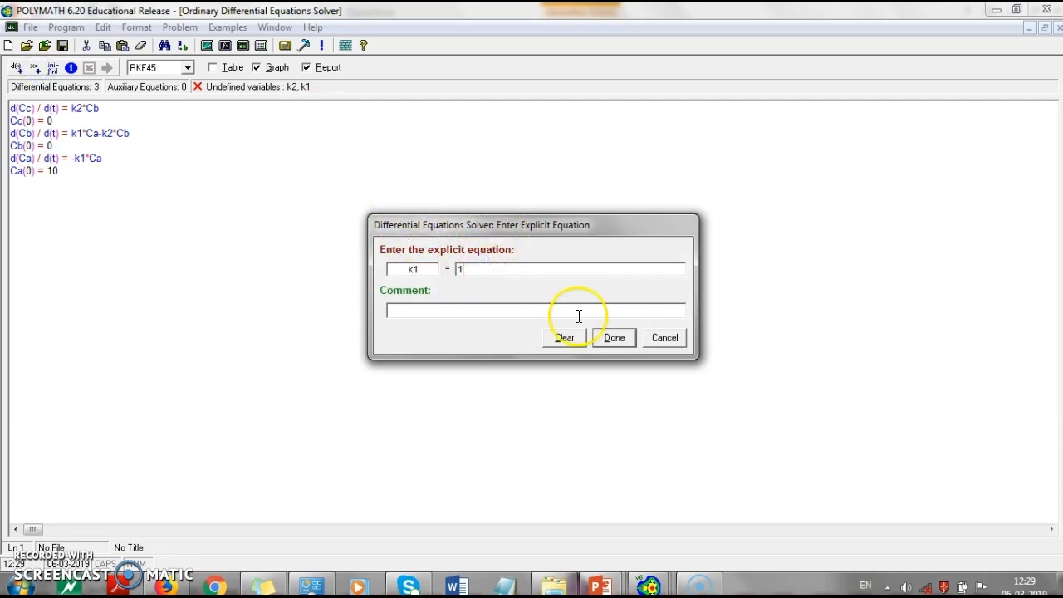
left_click(613, 344)
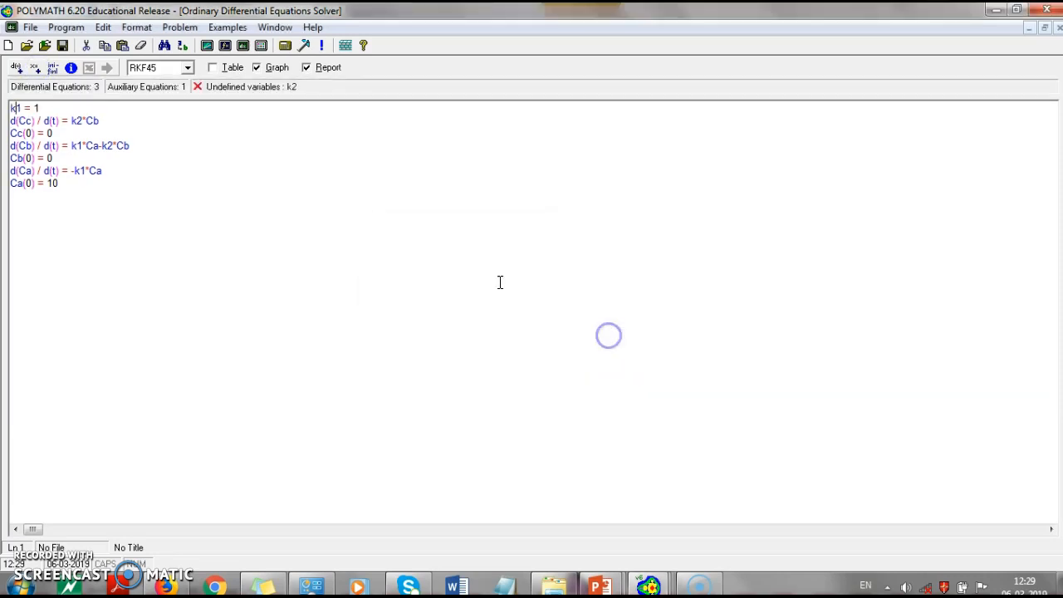
left_click(35, 68)
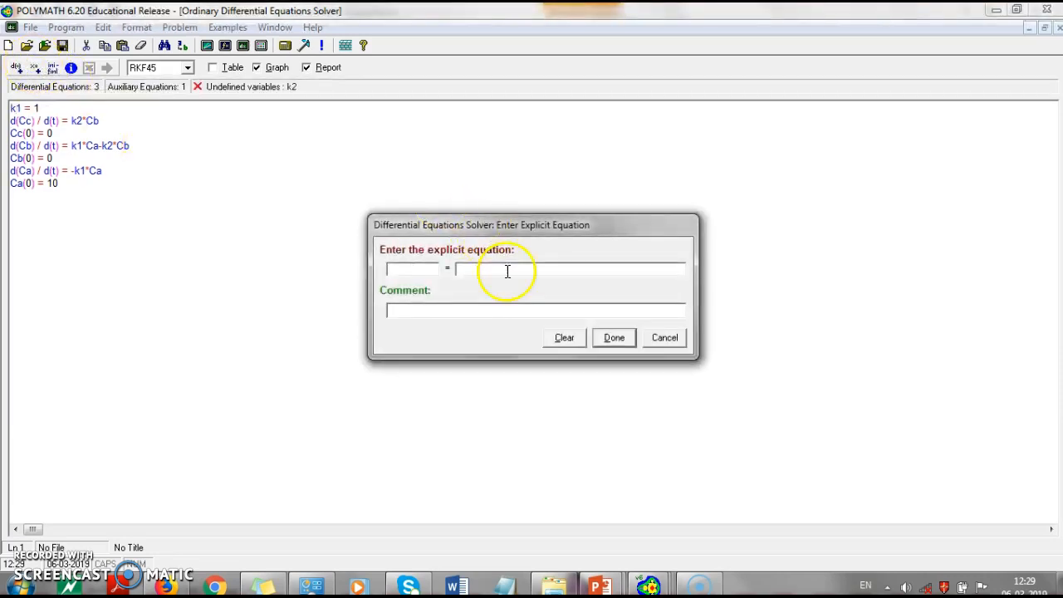
left_click(470, 269)
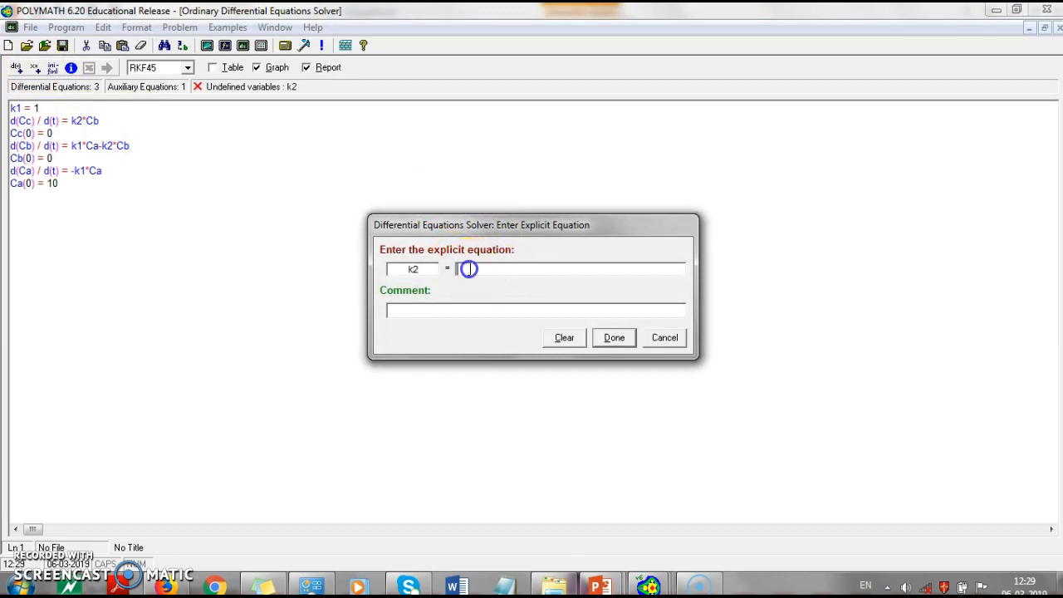
left_click(614, 338)
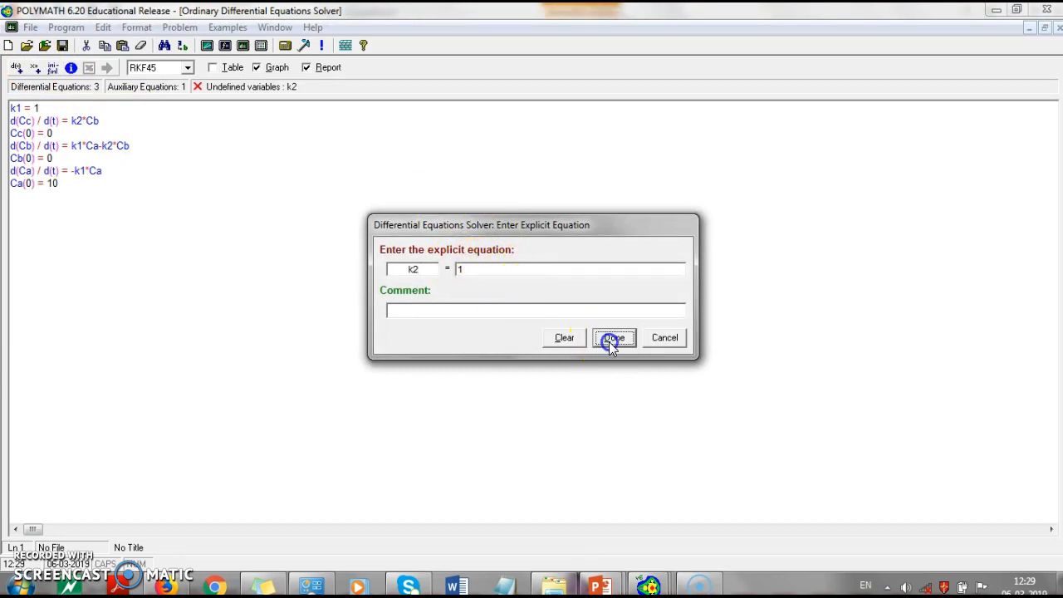
Set the integration limits of t to an initial value of 0 and a final value of 10.
left_click(51, 68)
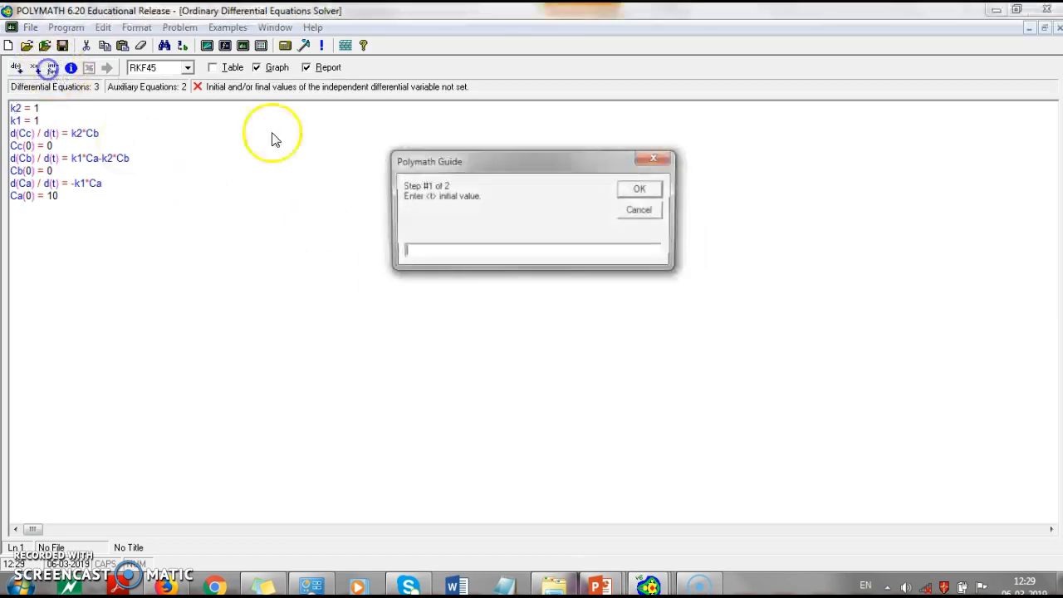
type("0")
left_click(642, 191)
type("10")
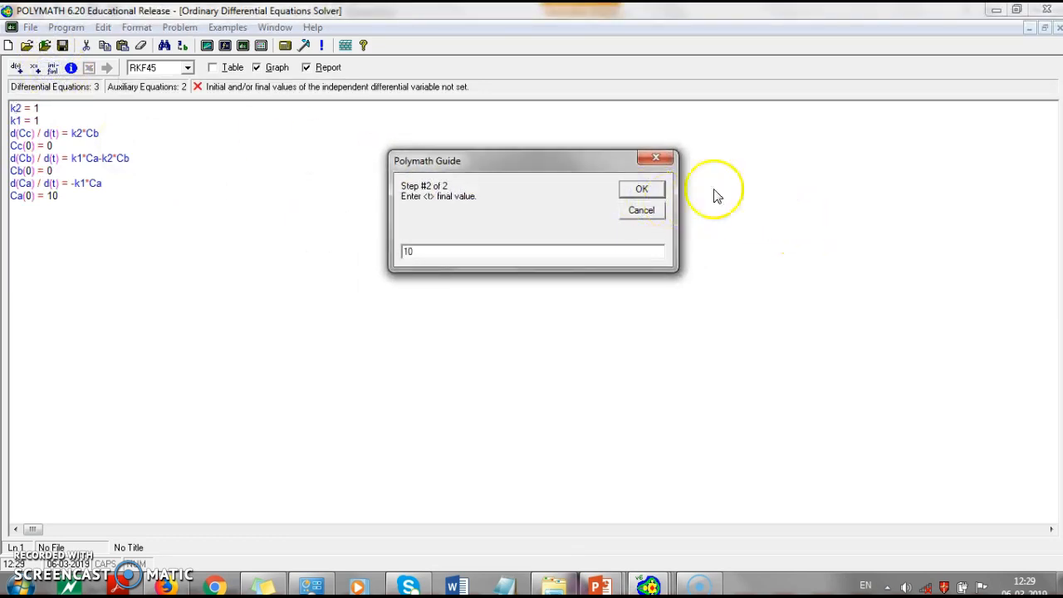
left_click(644, 189)
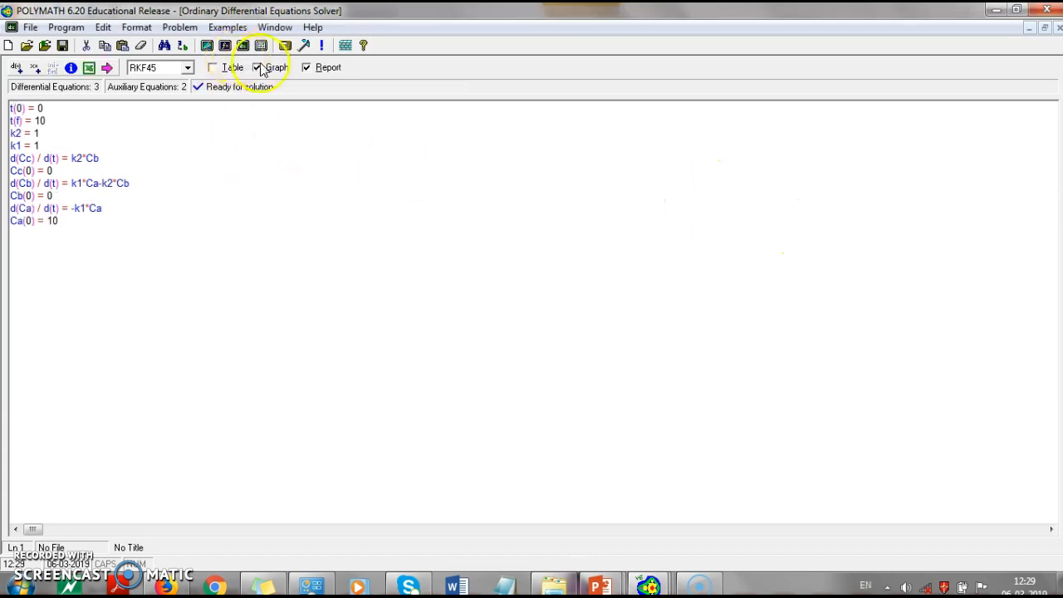
Solve the A to B to C system and examine the Ca, Cb and Cc graph at full size, minimizing it when finished.
left_click(107, 68)
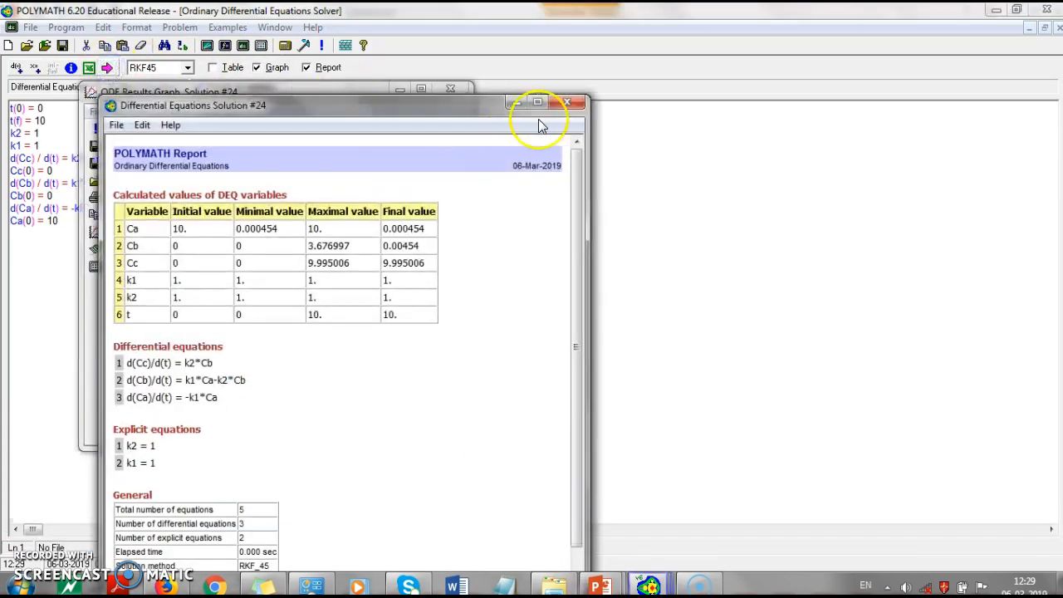
left_click(515, 106)
left_click(426, 89)
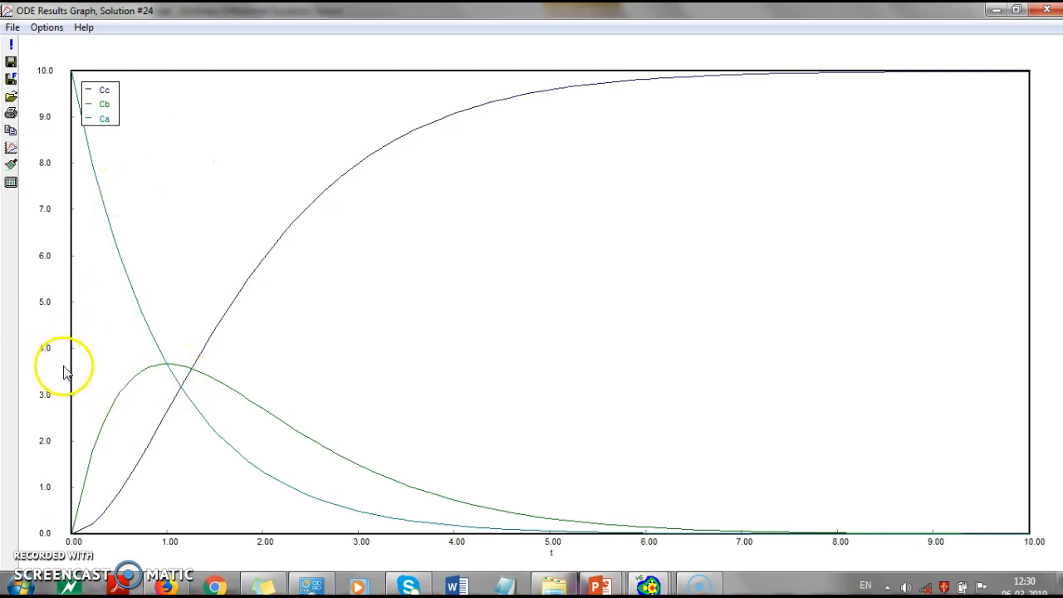
left_click(996, 11)
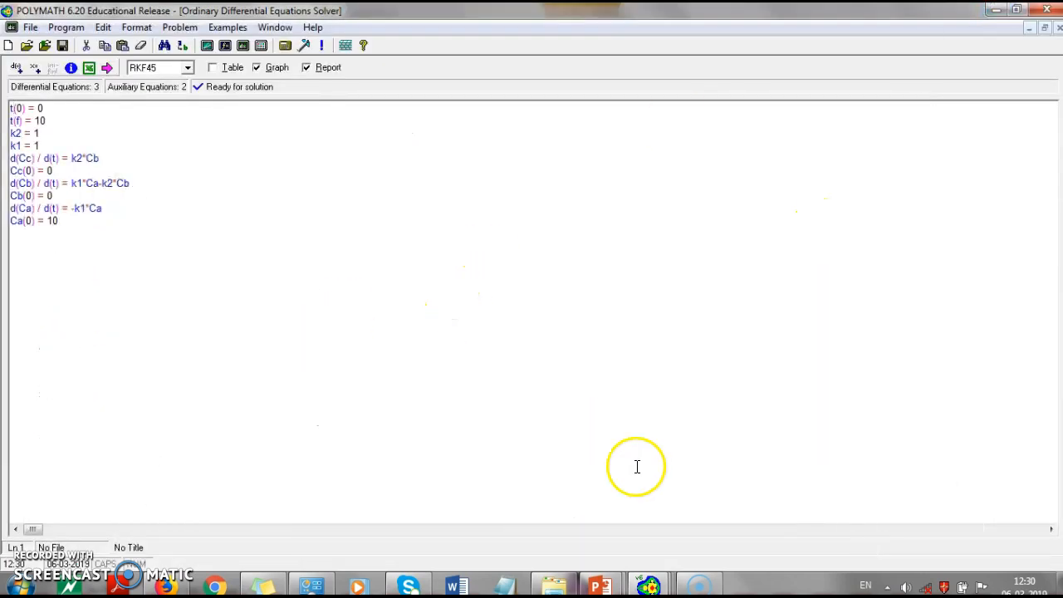
Bring up the report for the A to B to C solution, read its concentration values at full size, and close it.
mouse_move(652, 585)
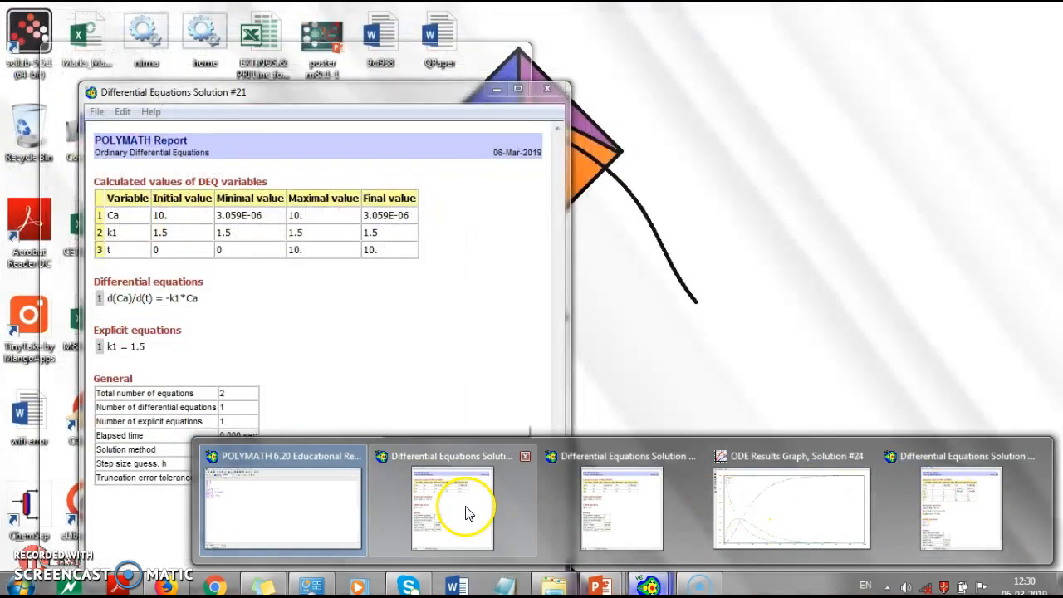
left_click(964, 499)
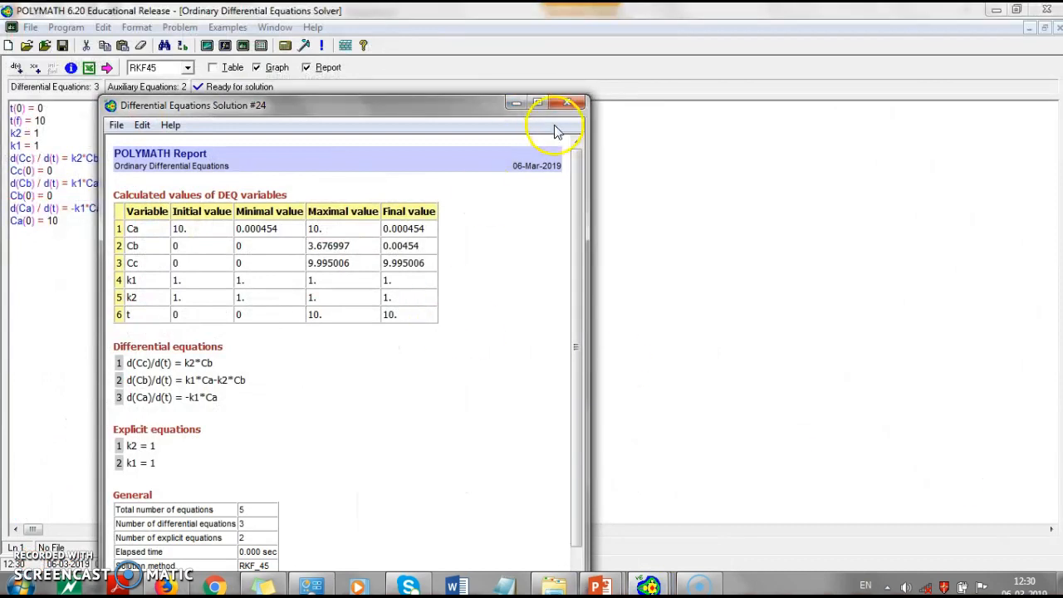
left_click(538, 103)
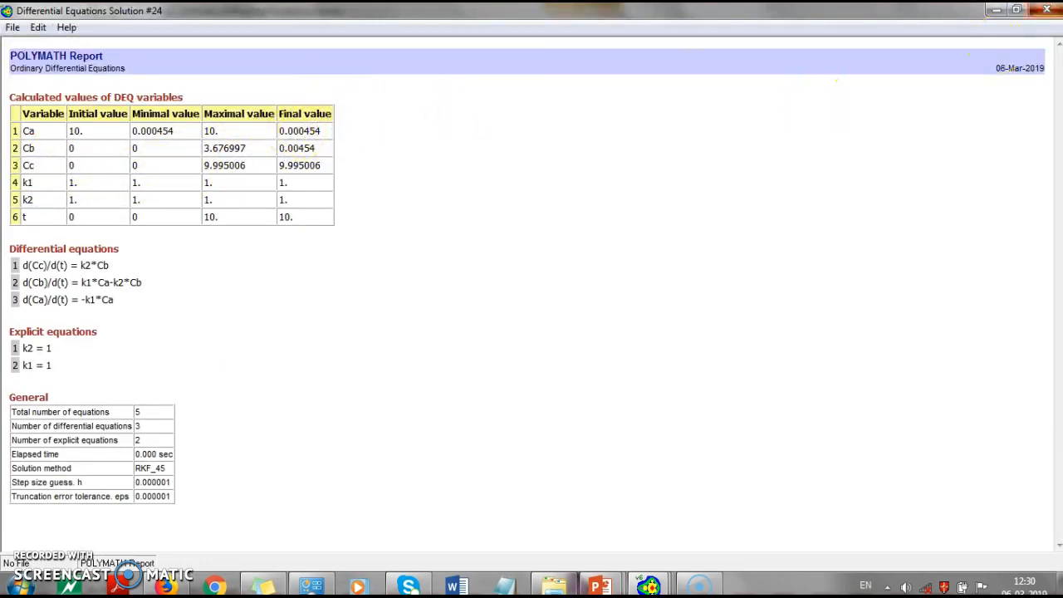
left_click(1047, 9)
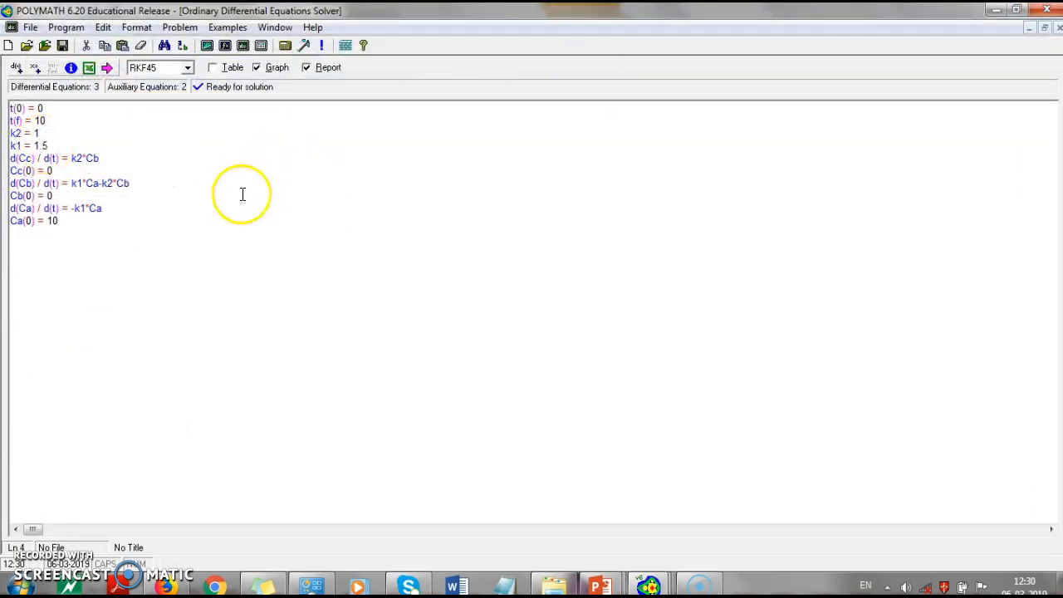
Re-solve the system with k1 set to 1.5, inspecting Cb's maximal value in the report and the full-size concentration graph.
left_click(112, 67)
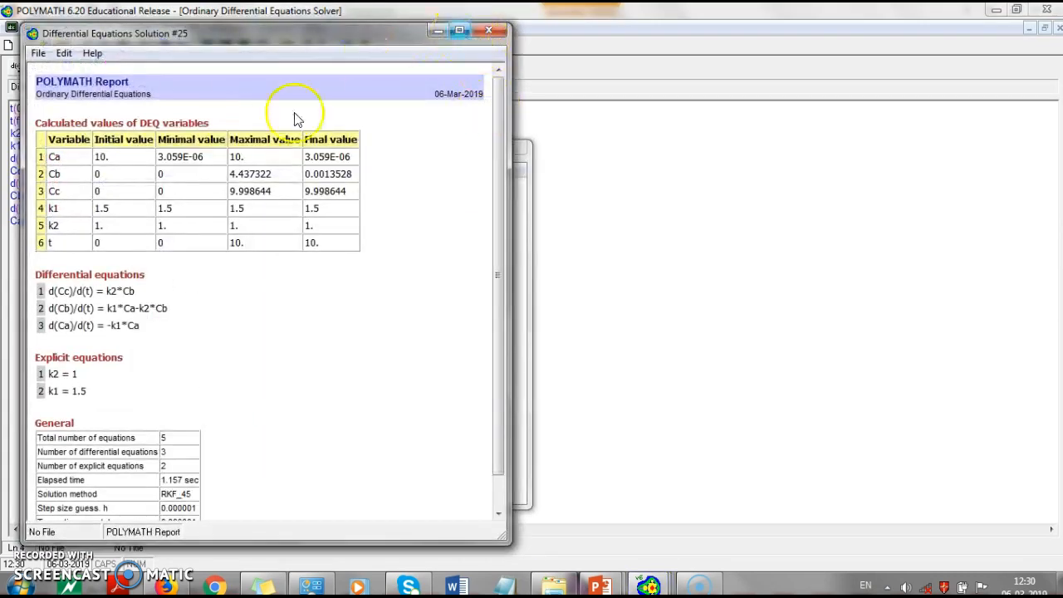
left_click_drag(232, 175, 274, 171)
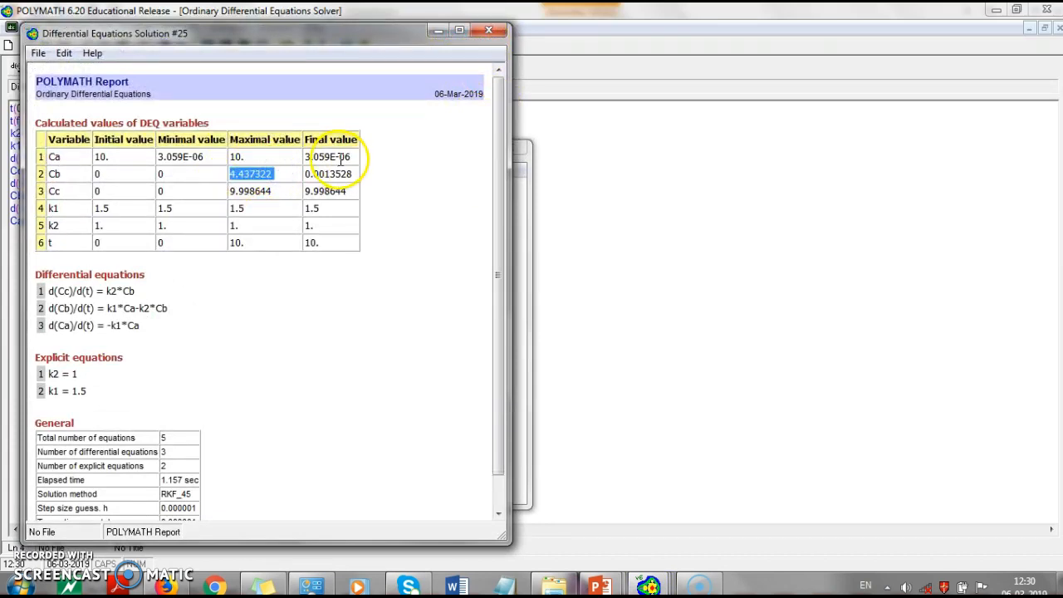
left_click(435, 38)
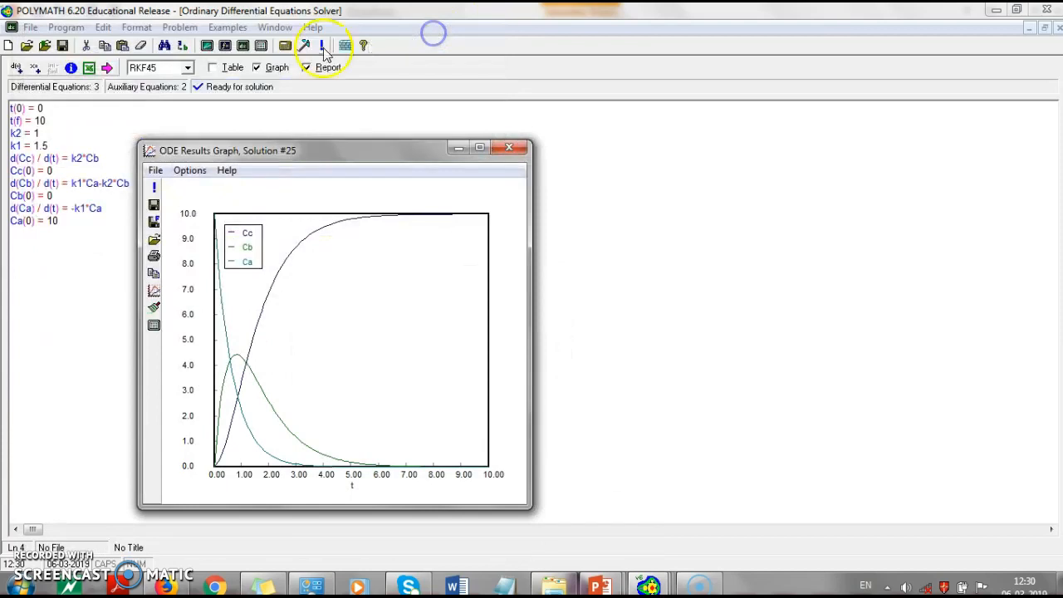
left_click(486, 147)
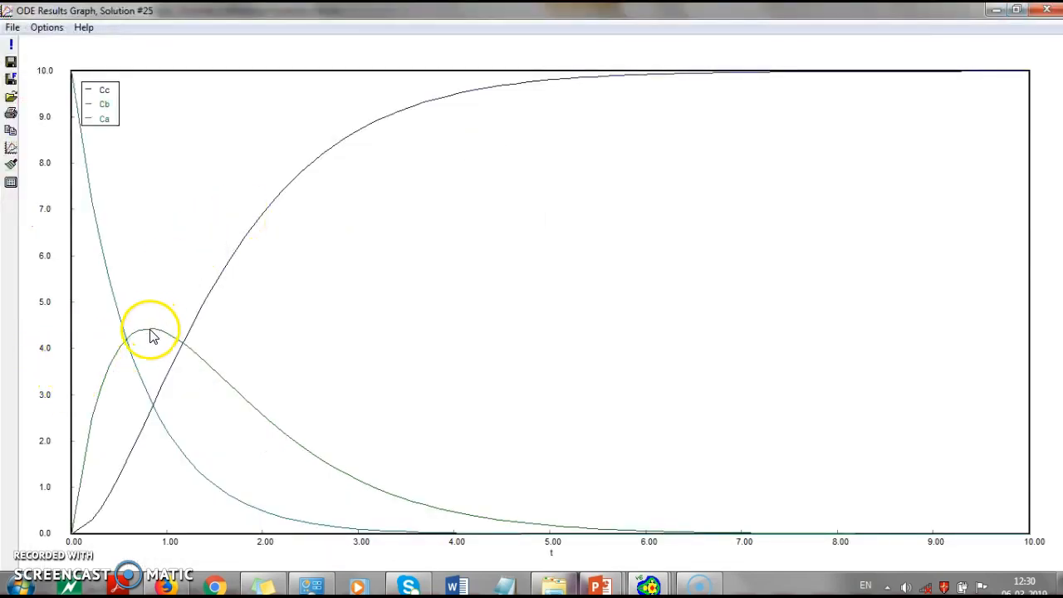
left_click(1047, 10)
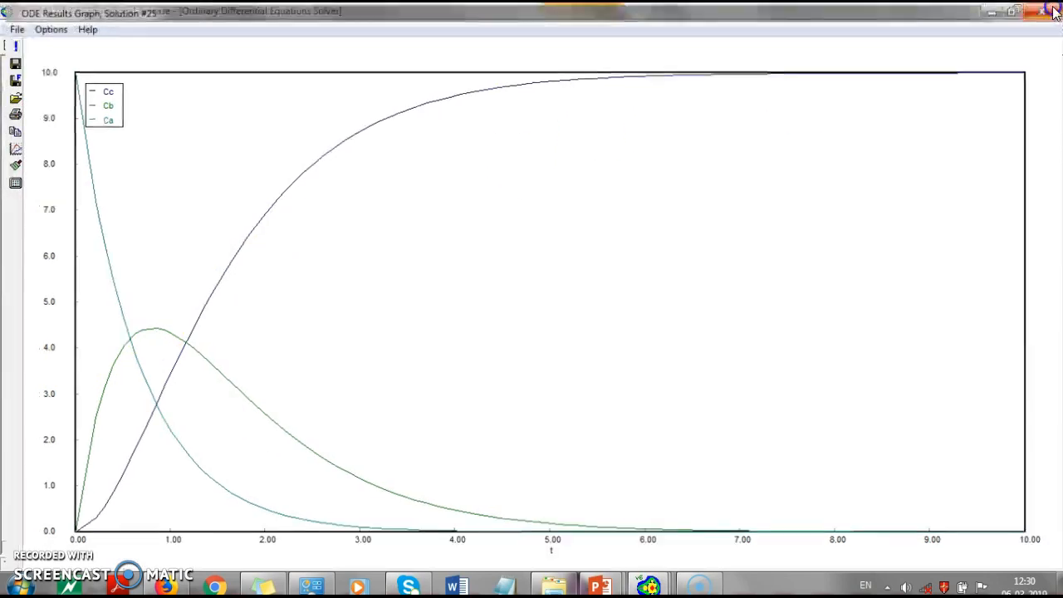
Re-solve the system with k2 set to 0.5, inspecting Cb's maximal value in the report and the full-size concentration graph.
left_click(52, 147)
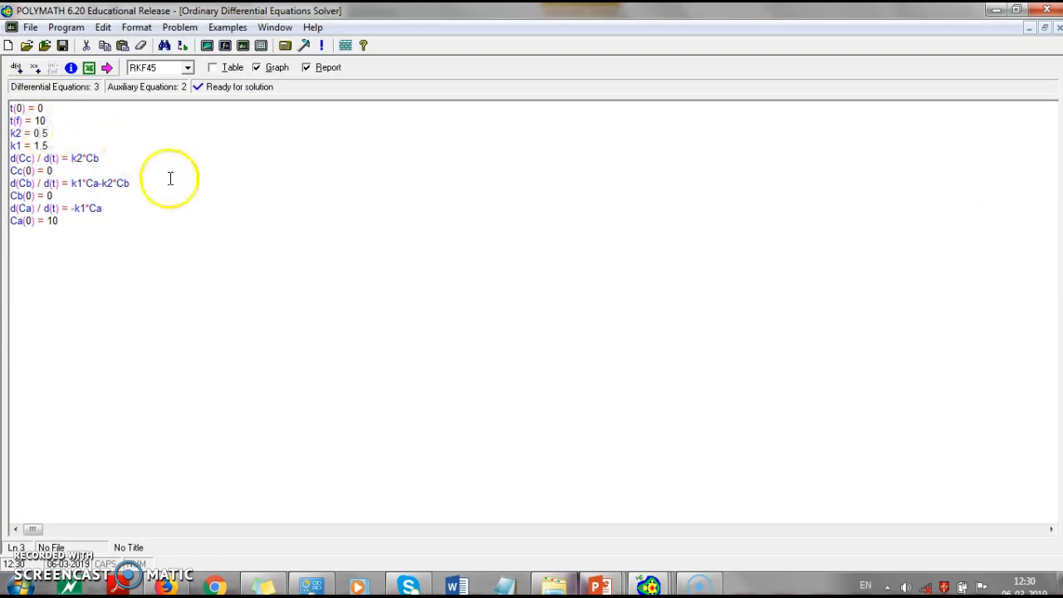
left_click(107, 69)
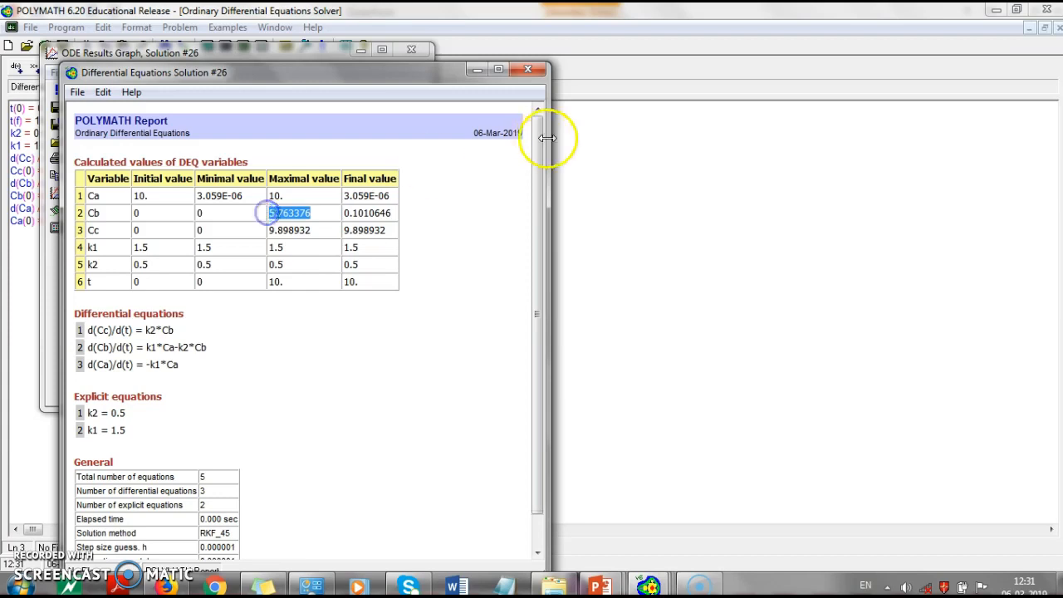
left_click(528, 70)
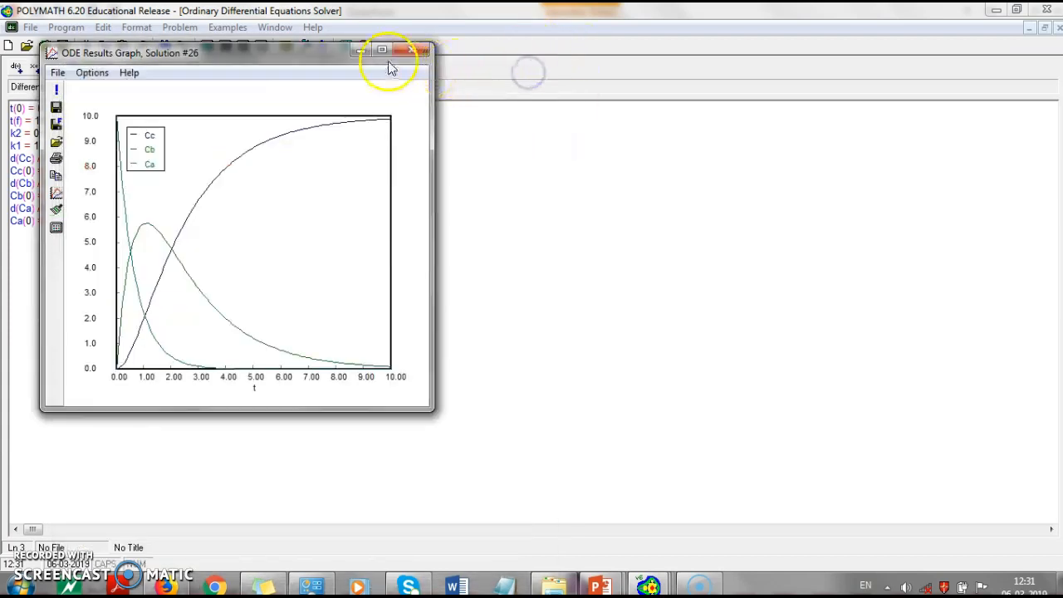
left_click(381, 50)
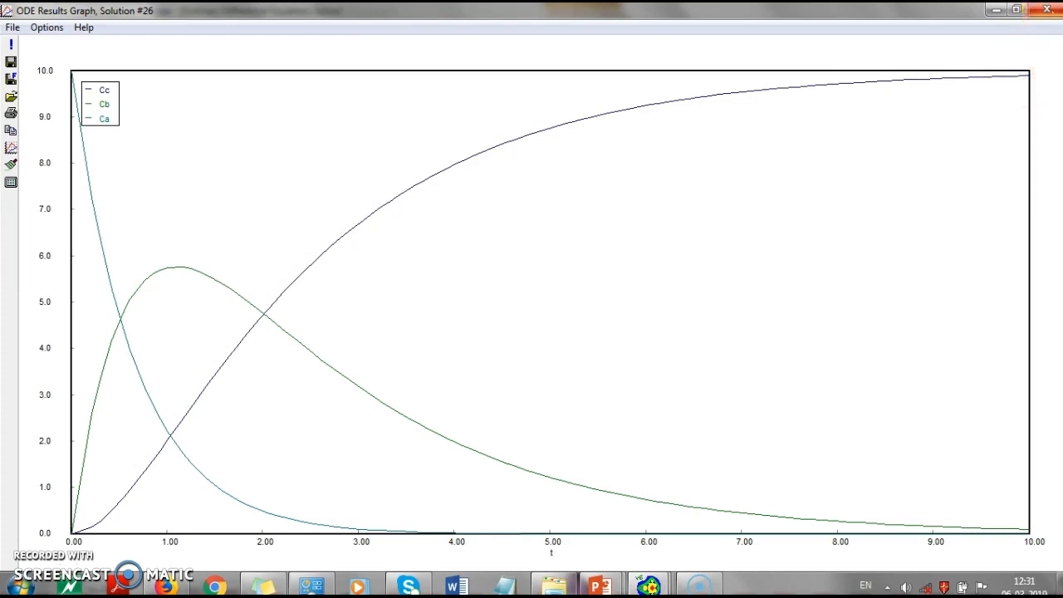
left_click(1041, 18)
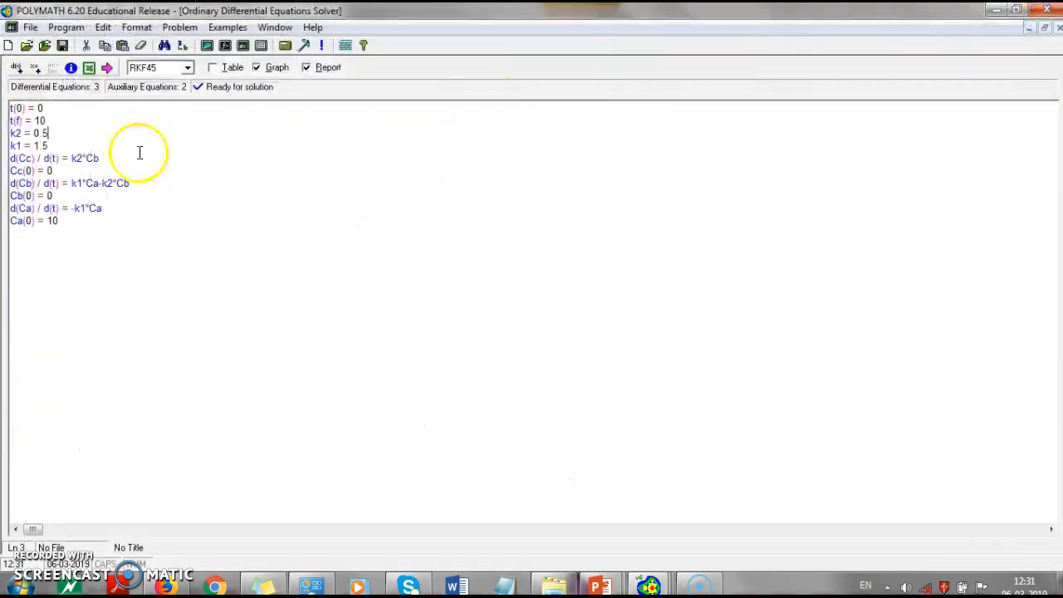
Re-solve with k1 at 2.5 and k2 at 0.1, checking Cc's final value in the report and the full-size concentration graph.
left_click(64, 131)
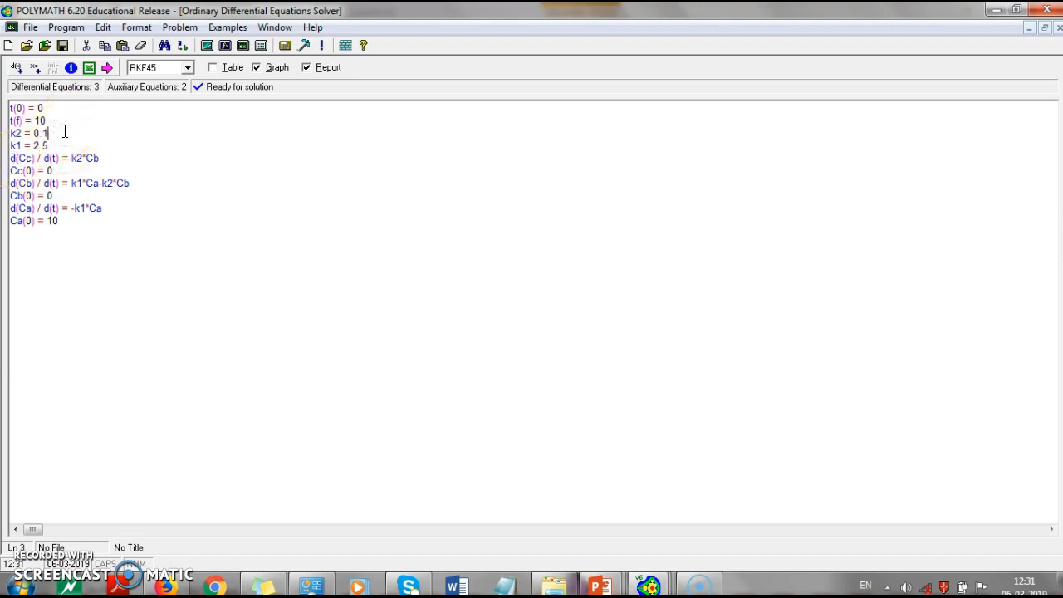
left_click(106, 68)
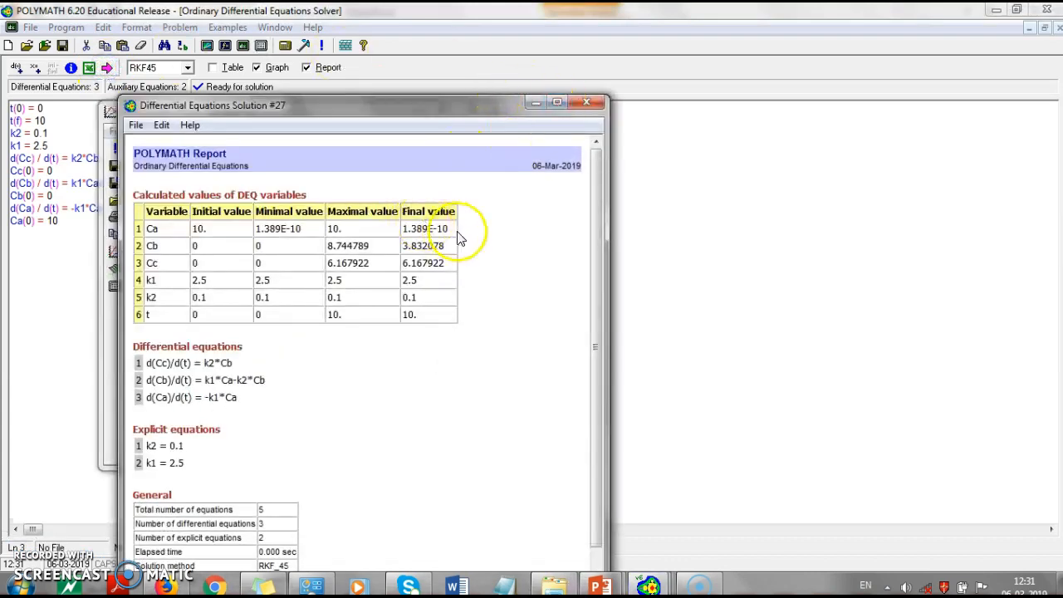
left_click(405, 263)
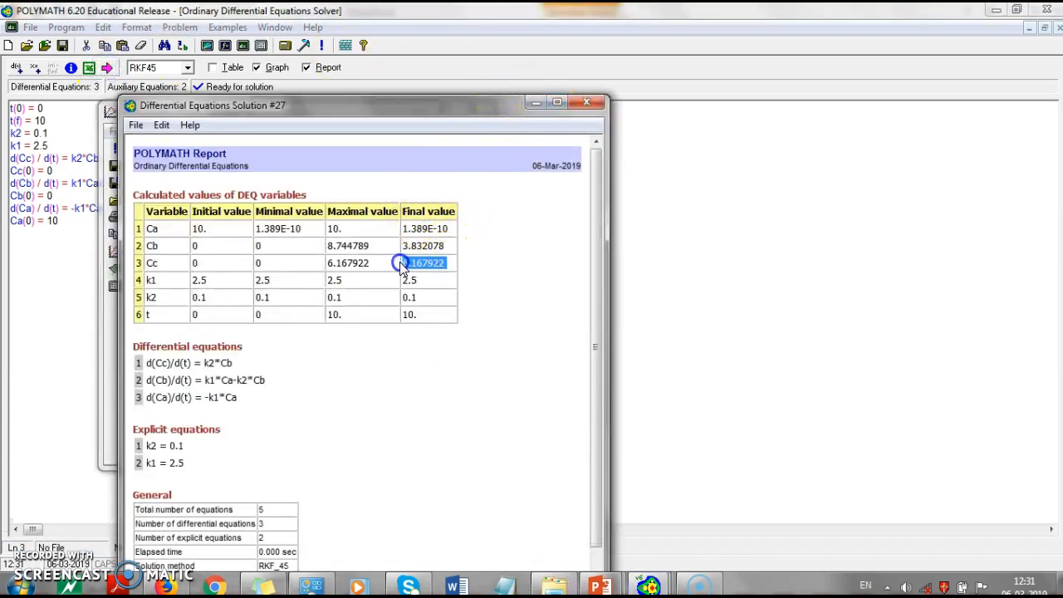
left_click(585, 104)
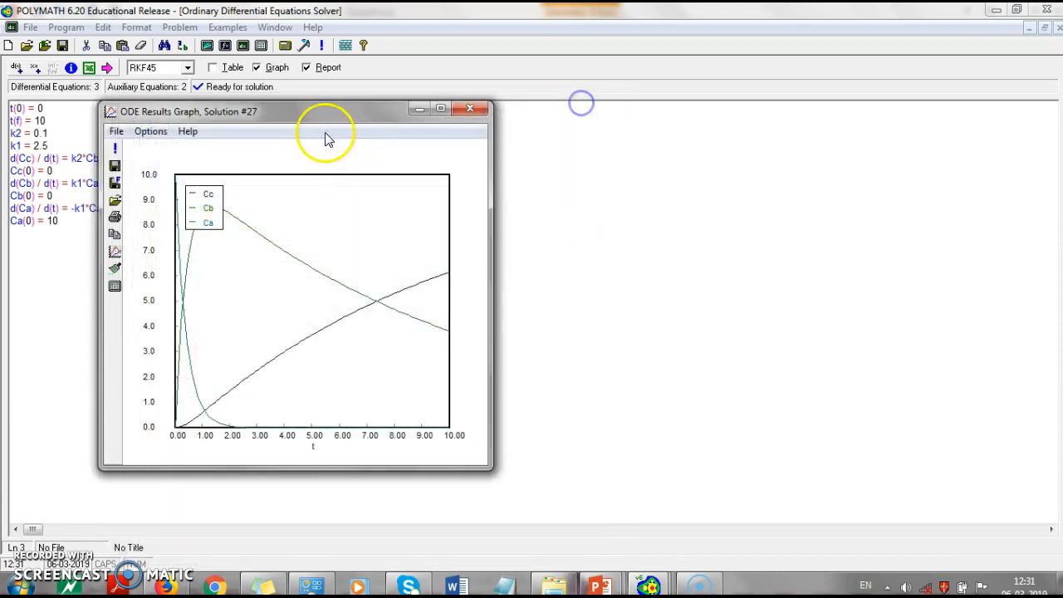
left_click(444, 106)
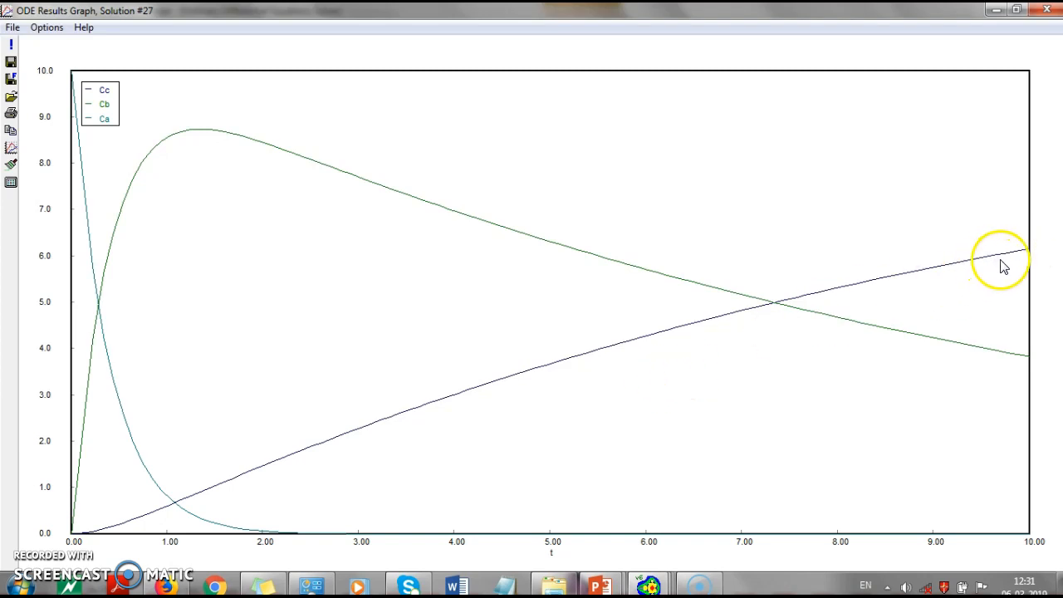
left_click(1048, 12)
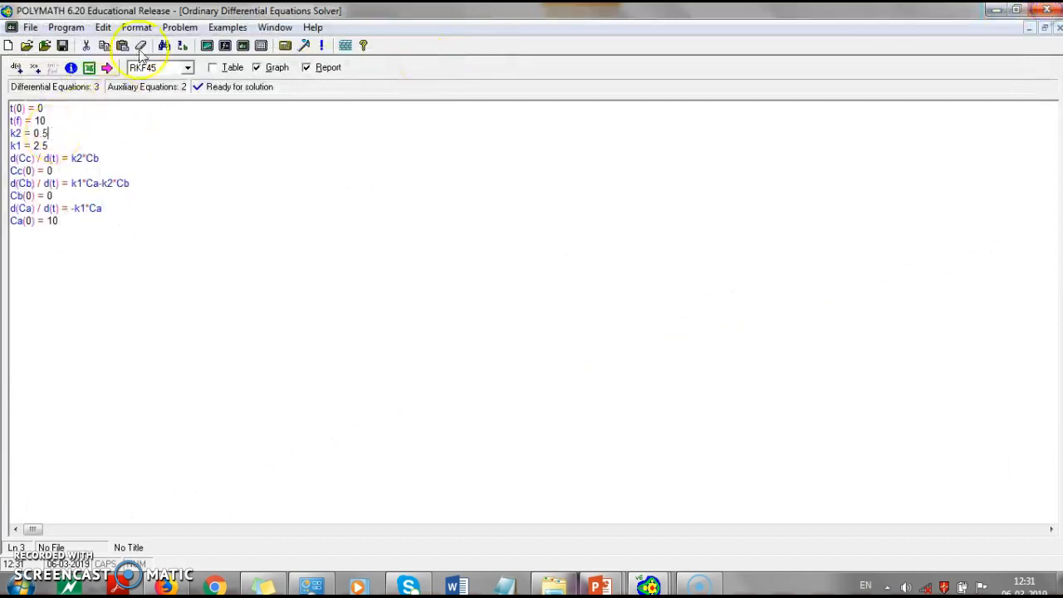
Re-solve the system with k2 set to 0.5 and k1 kept at 2.5, and examine the concentration graph at full size.
left_click(107, 67)
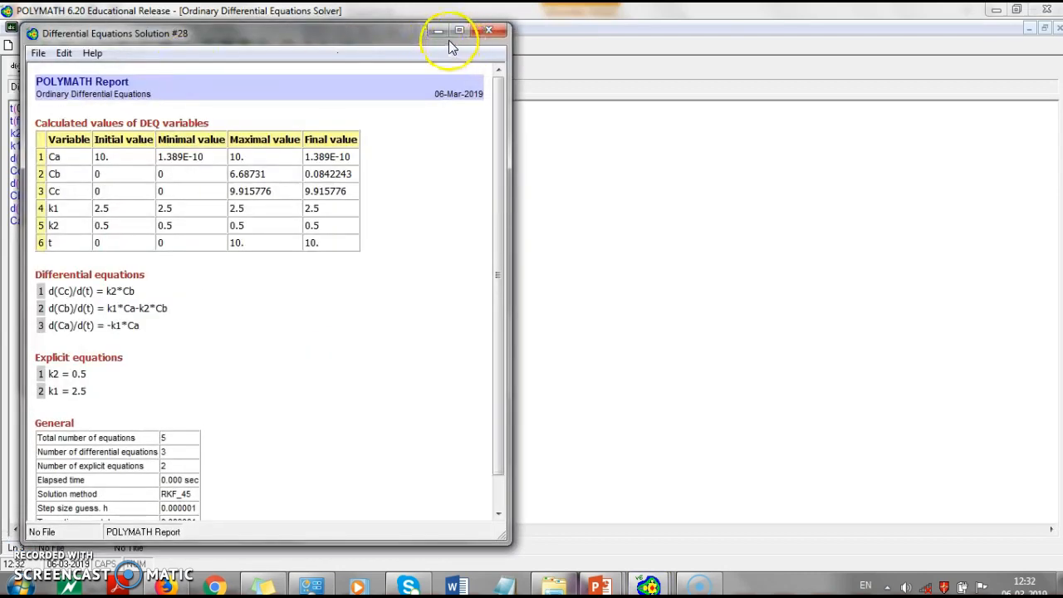
left_click(478, 37)
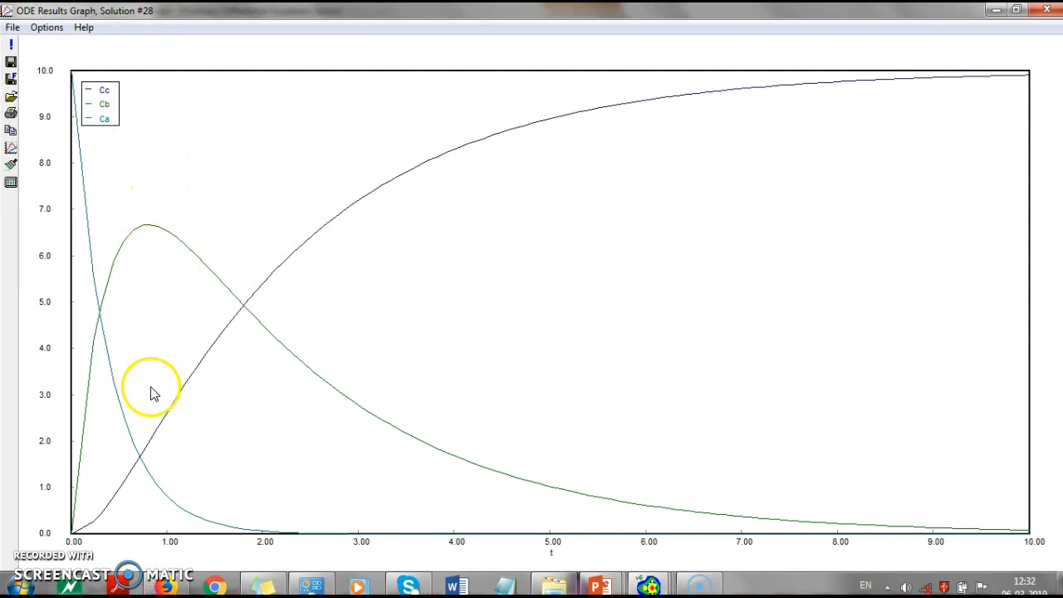
left_click(1047, 11)
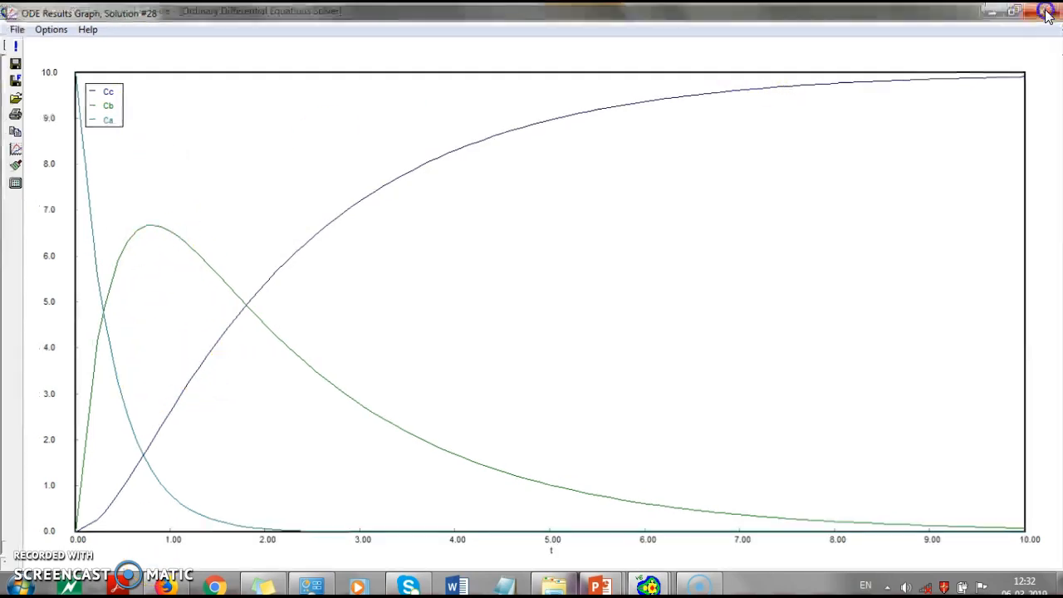
Change the rate constants of the A to B to C system to k1 = 0.5 and k2 = 1.5.
left_click(51, 135)
left_click(74, 143)
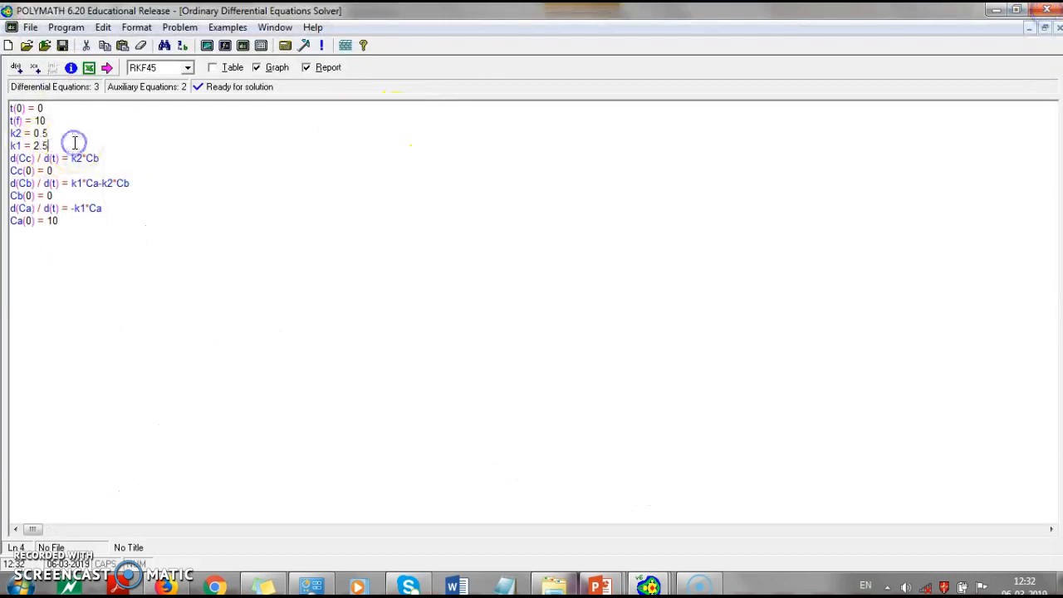
type("0.5")
type(".5")
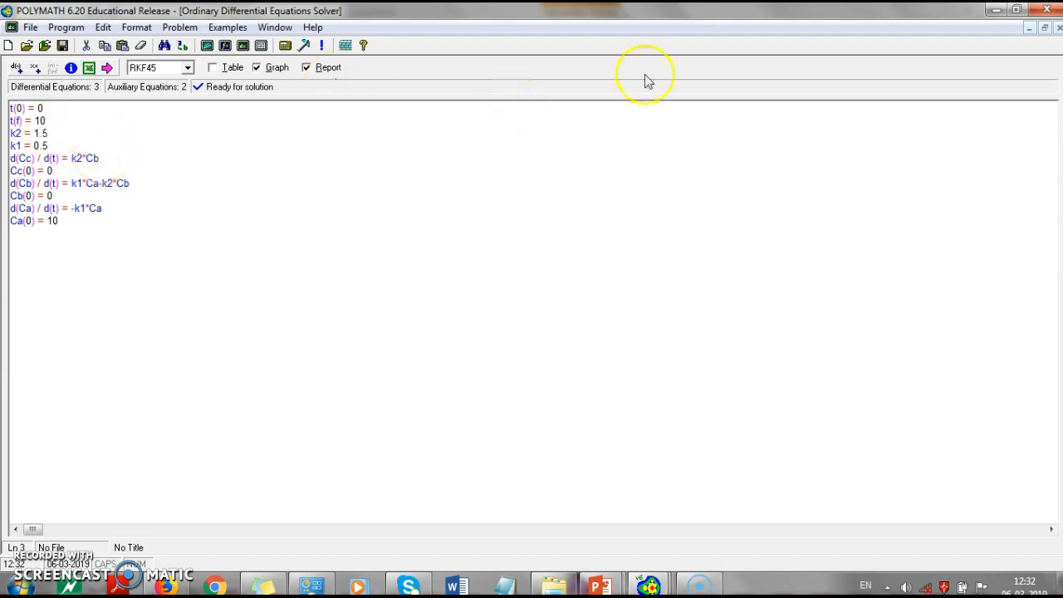
Solve the system with the new rate constants, dismiss the report, and examine the concentration graph at full size before closing it.
left_click(107, 67)
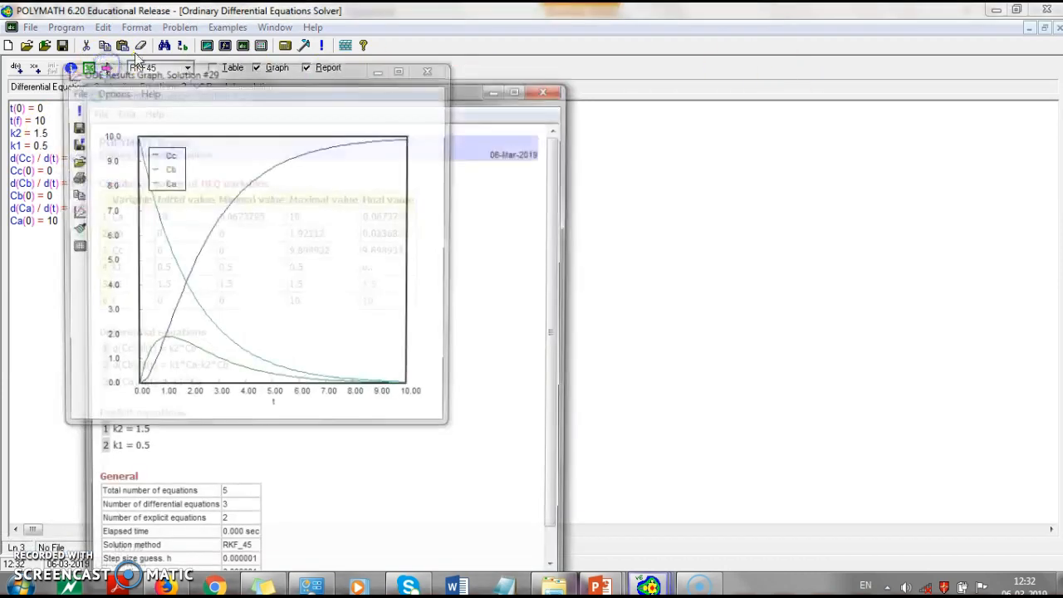
left_click(501, 87)
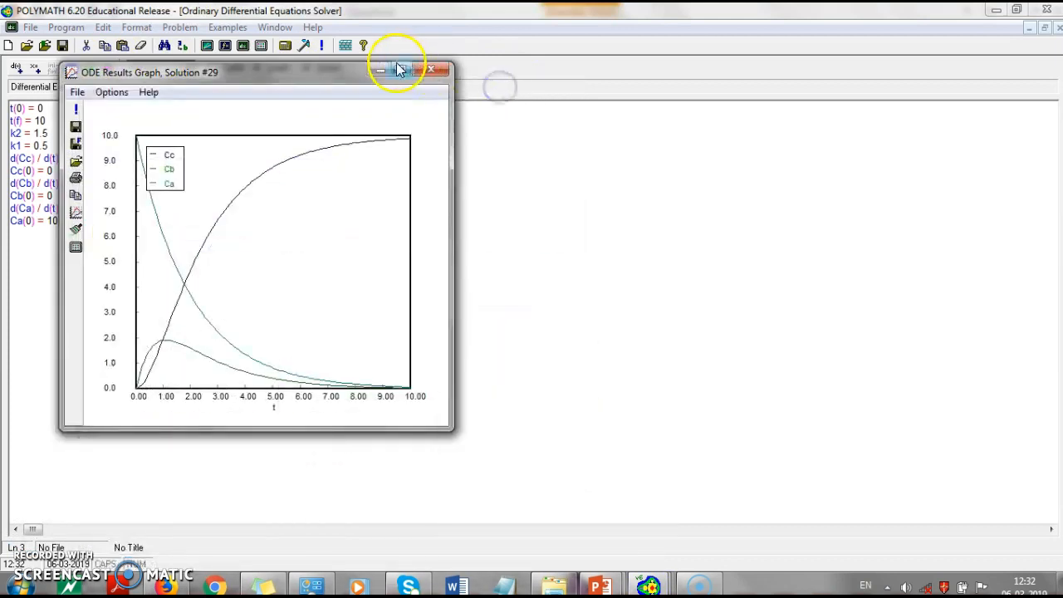
left_click(401, 68)
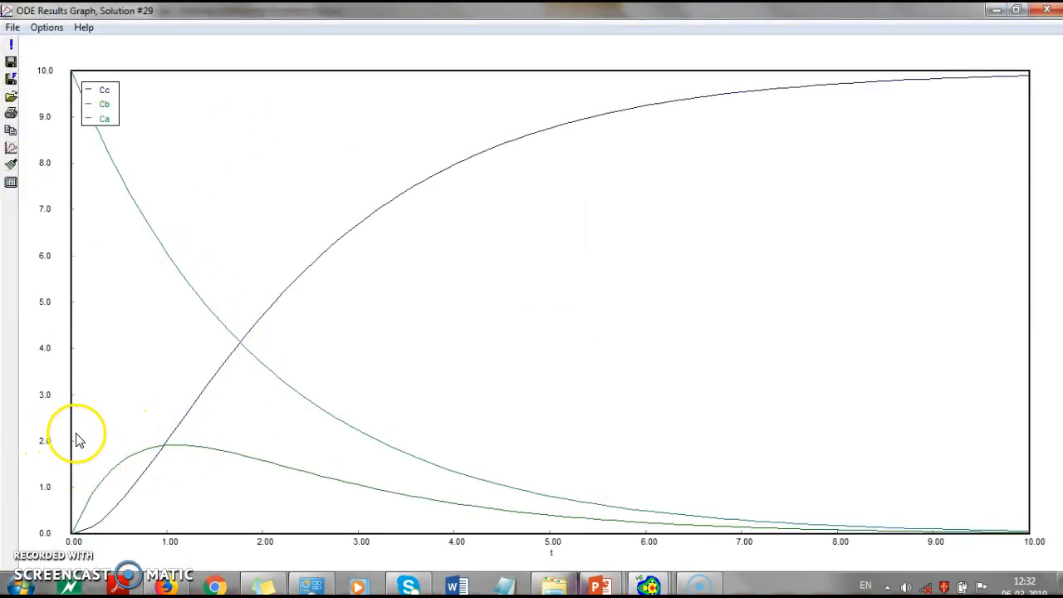
left_click(1055, 6)
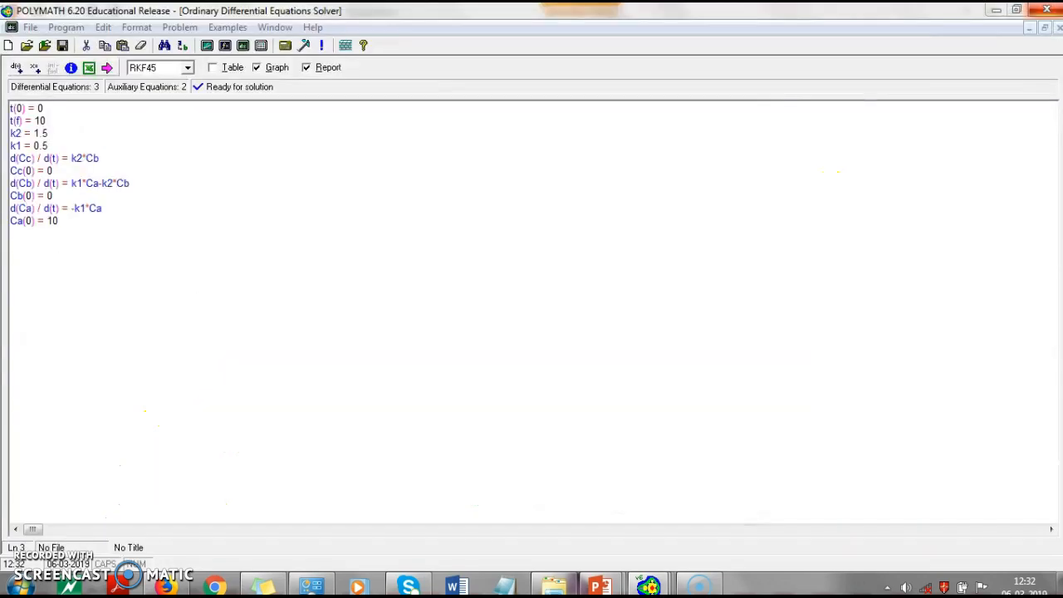